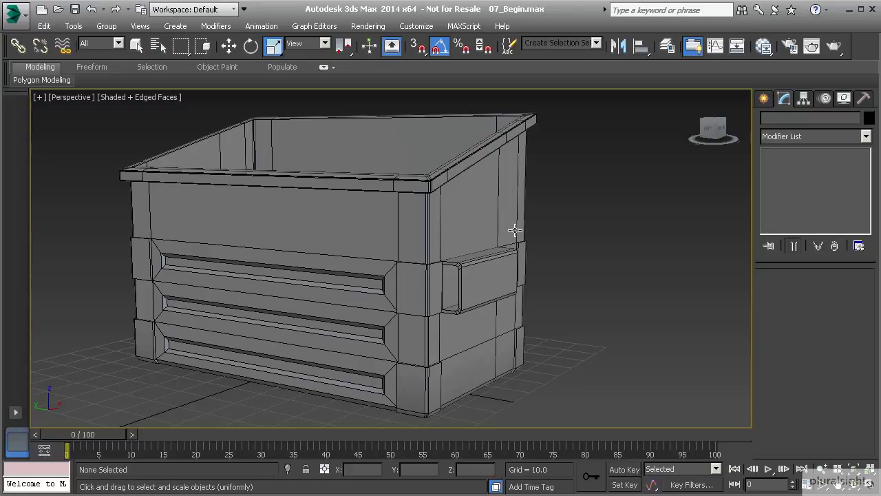
Step: Create a cylinder facing front, with radius about 1.94 and height about 1.48, just above the high corner of the dumpster's rim
scroll(472, 265, up, 8)
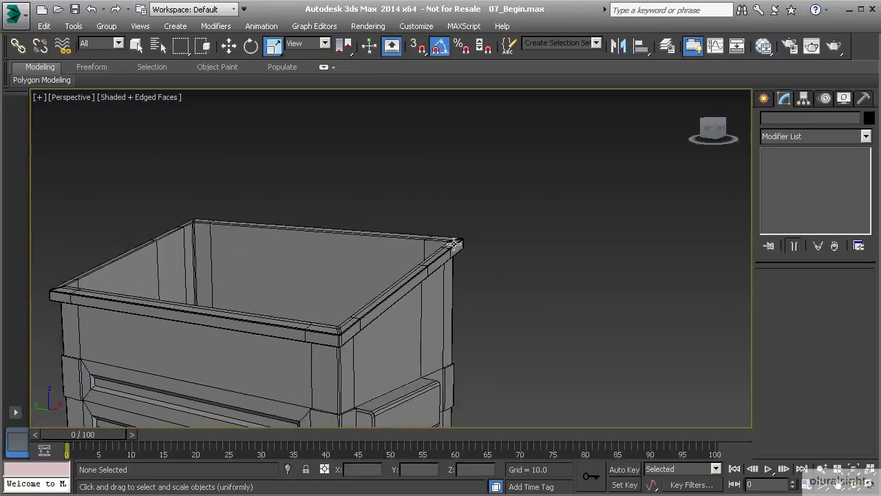
middle_drag(414, 240, 447, 234)
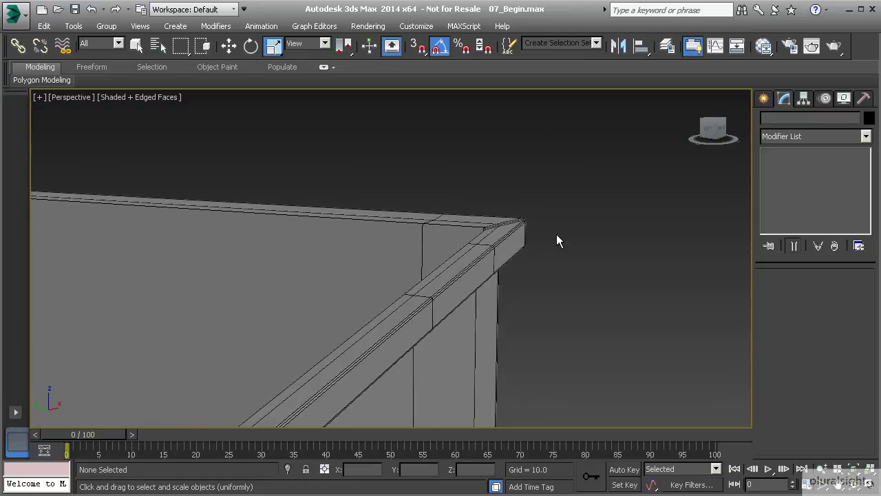
click(765, 99)
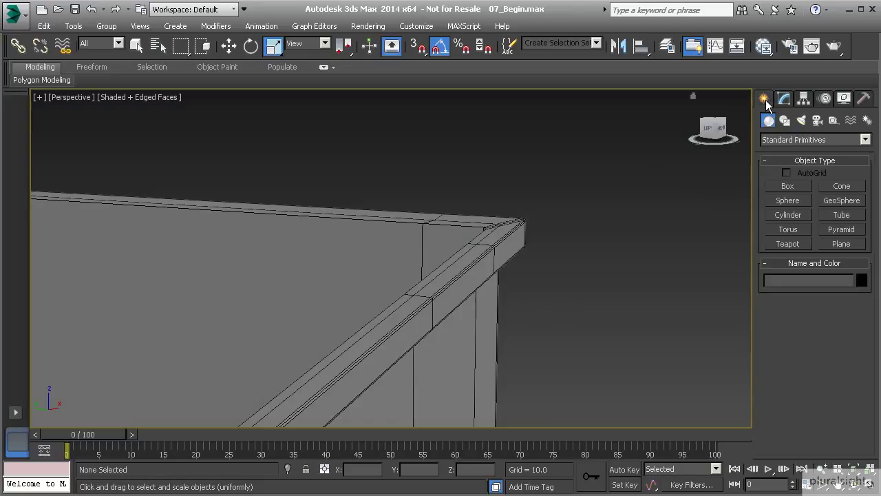
click(788, 215)
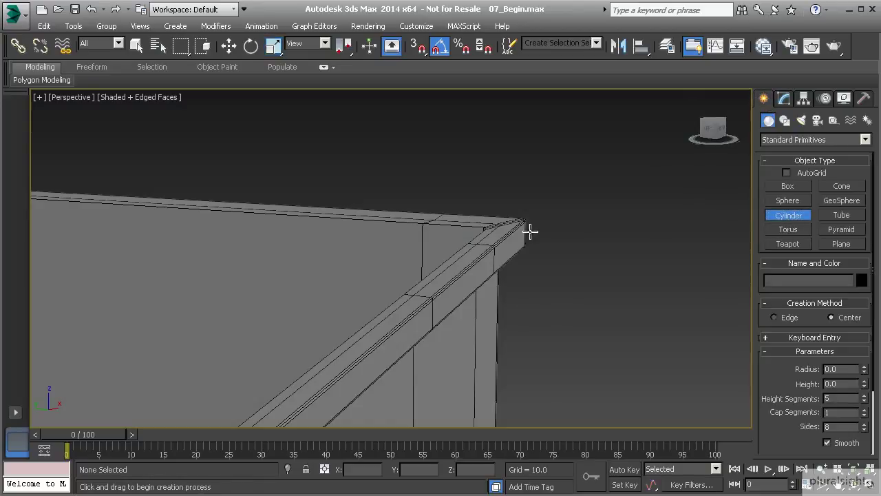
middle_drag(528, 233, 520, 245)
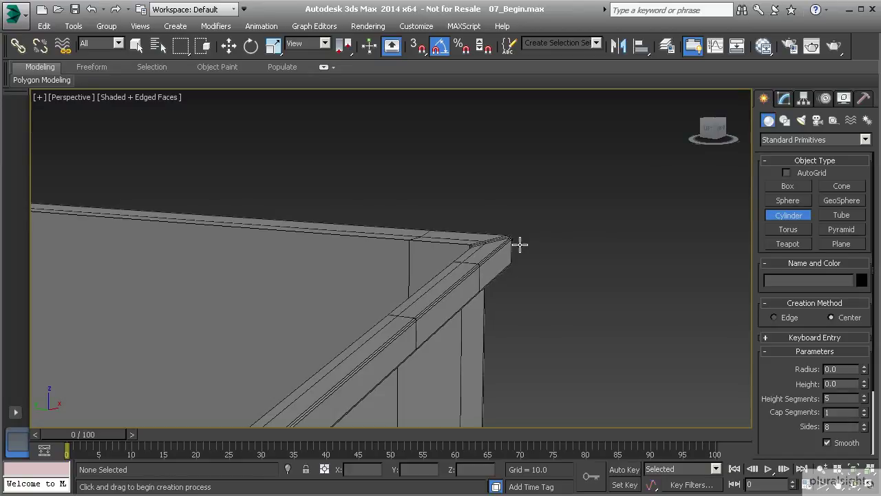
key(f)
middle_drag(494, 215, 403, 365)
middle_drag(442, 244, 378, 322)
scroll(407, 264, up, 3)
middle_drag(425, 230, 406, 318)
drag(402, 255, 398, 227)
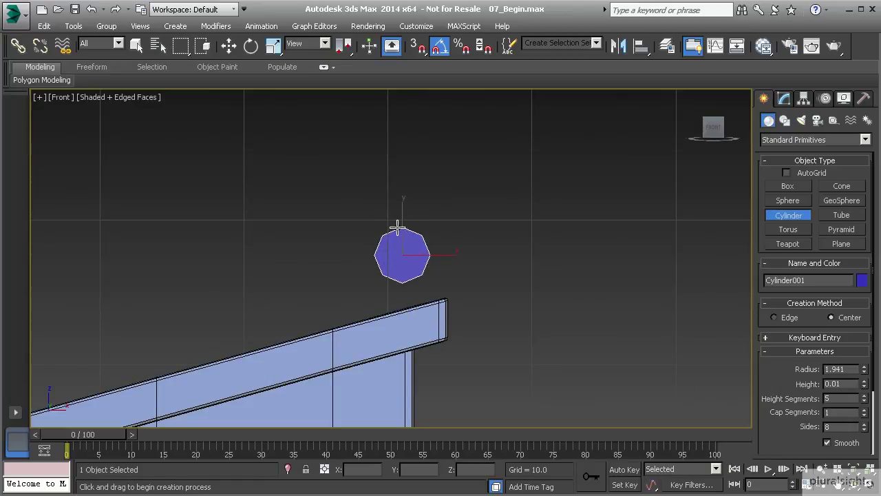
click(399, 208)
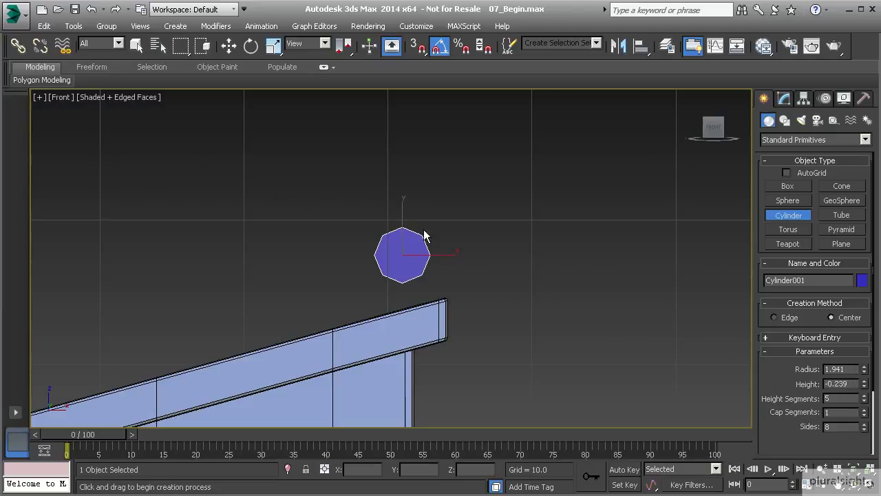
click(420, 208)
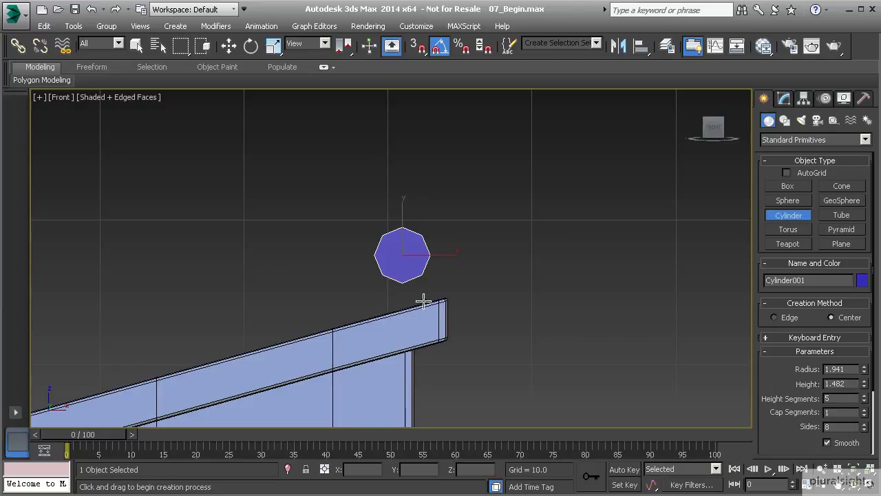
right_click(494, 210)
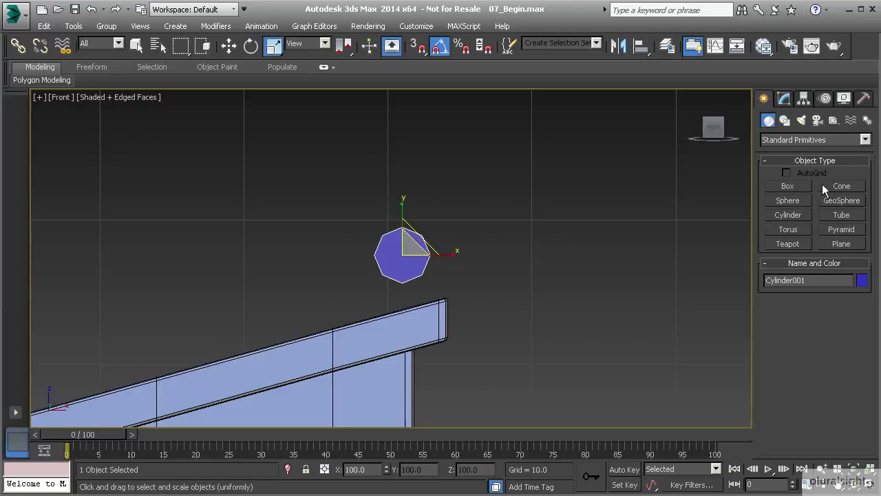
Step: Move the cylinder along Y so it sits over the rim's outer corner, at about Y -57.8
key(p)
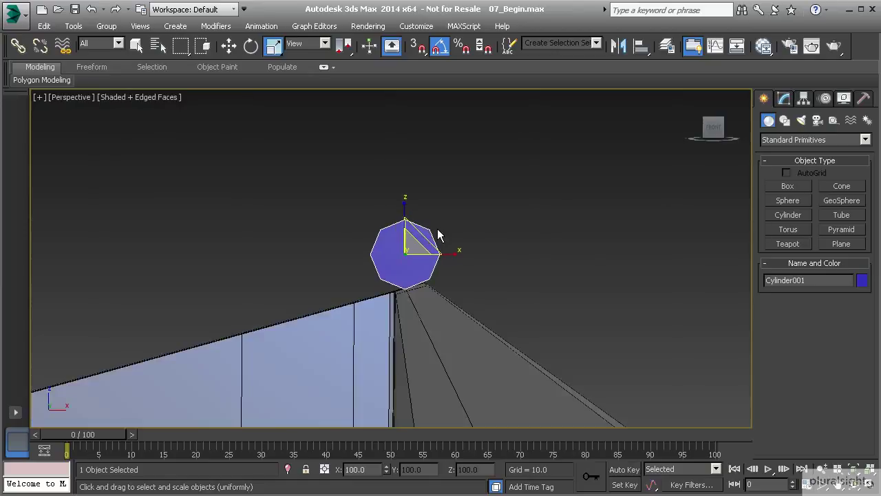
scroll(396, 243, up, 3)
alt+middle_drag(356, 247, 435, 269)
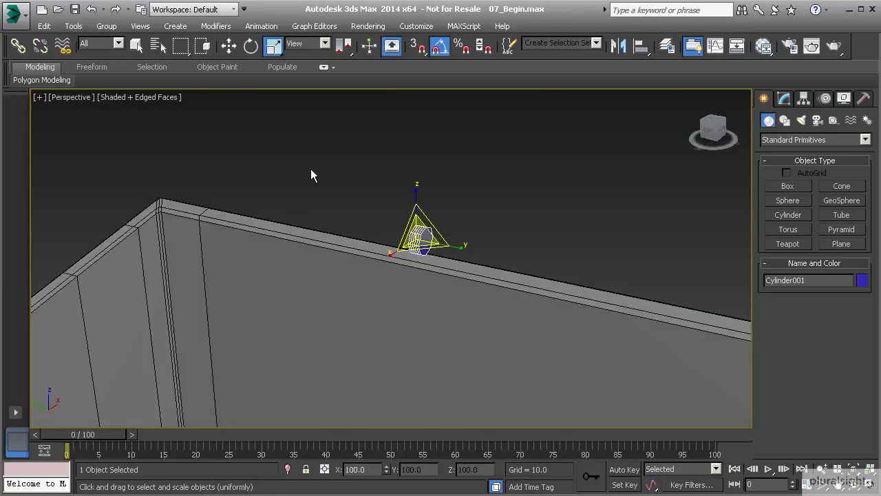
click(229, 46)
drag(383, 230, 688, 338)
middle_drag(681, 339, 431, 297)
drag(449, 264, 617, 315)
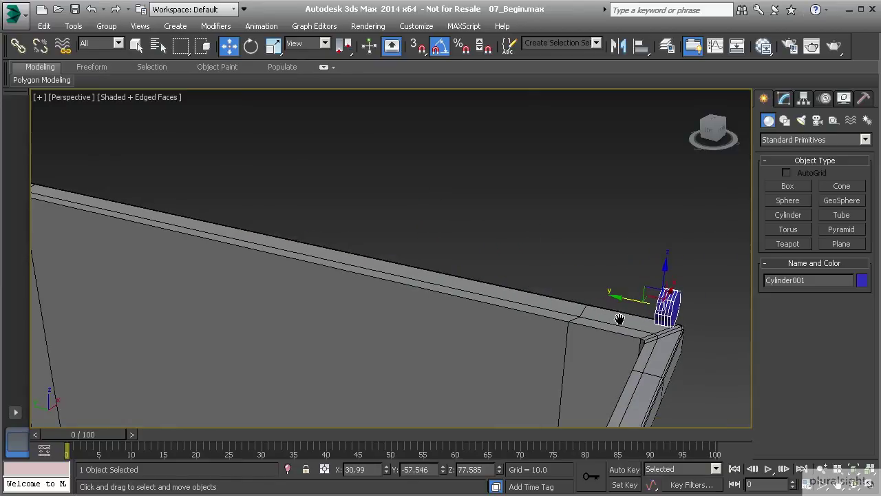
key(t)
scroll(381, 257, up, 5)
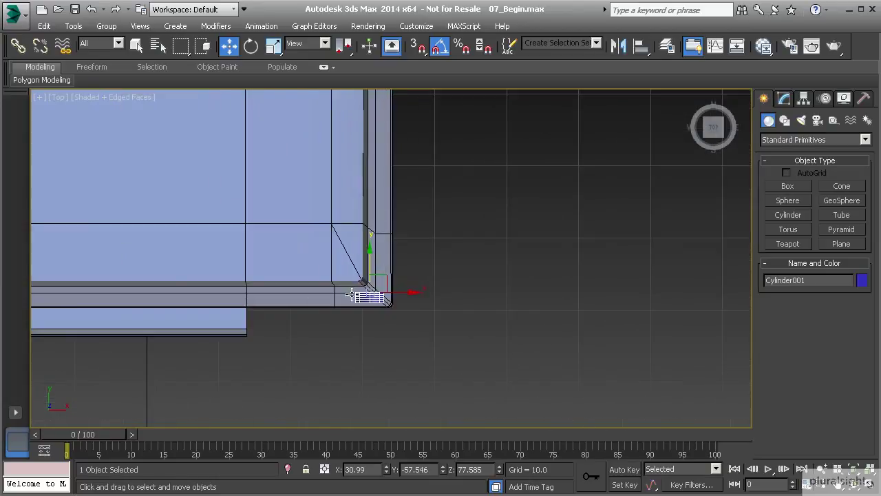
scroll(352, 285, up, 3)
drag(402, 258, 399, 265)
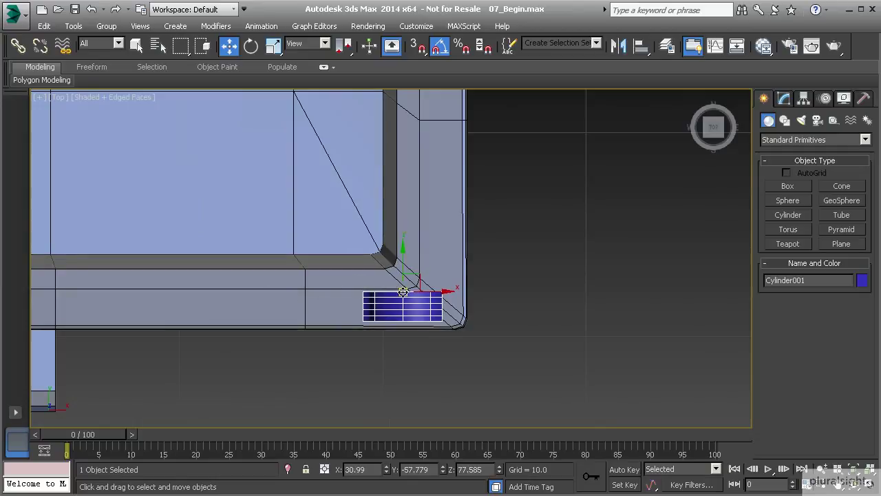
Step: Reduce the cylinder's height segments to 1
middle_drag(385, 279, 420, 210)
key(p)
key(z)
scroll(406, 215, down, 3)
click(783, 99)
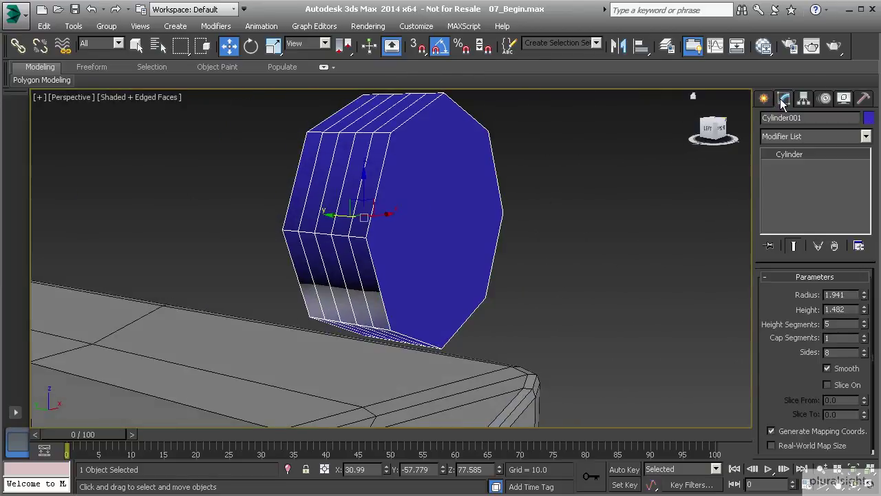
click(865, 327)
click(865, 327)
click(865, 327)
click(865, 327)
alt+middle_drag(431, 270, 400, 245)
key(z)
alt+middle_drag(391, 290, 349, 258)
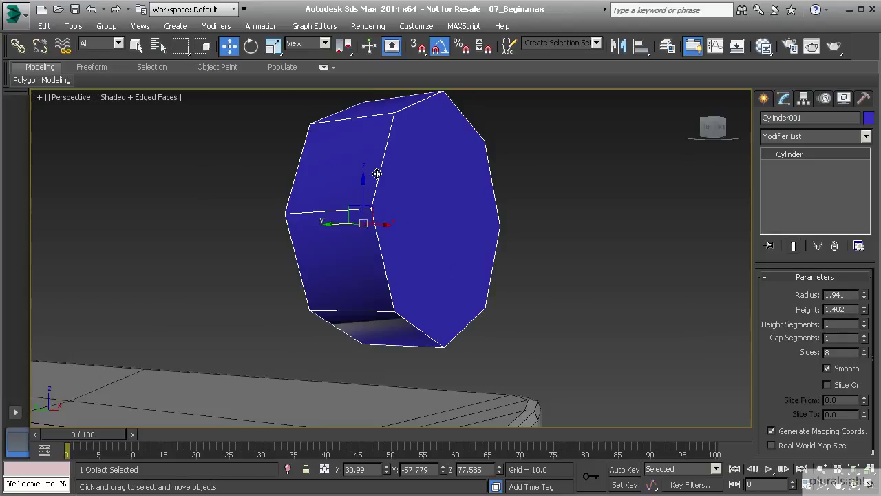
Step: Set the cylinder's number of sides to 16
middle_drag(425, 224, 417, 252)
scroll(423, 230, down, 3)
click(864, 350)
click(864, 350)
click(863, 350)
click(863, 350)
drag(865, 355, 865, 352)
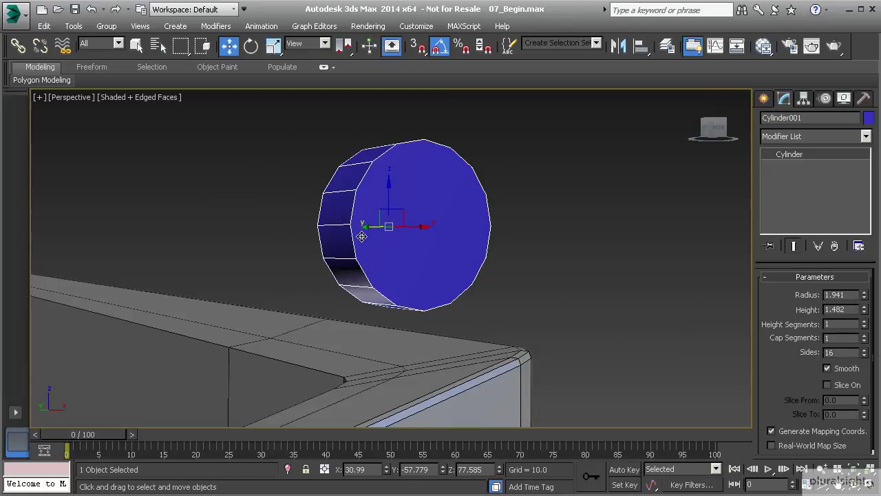
mouse_move(428, 280)
alt+middle_down()
mouse_move(404, 246)
mouse_move(354, 232)
mouse_move(391, 223)
mouse_move(431, 277)
alt+middle_up()
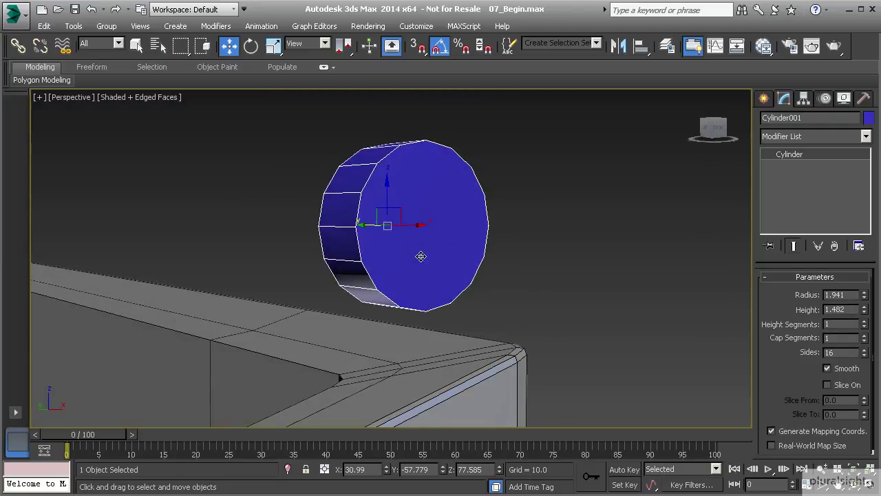
Step: Examine the cylinder's level of detail against the dumpster's rim corner from near and far
middle_drag(420, 273, 372, 350)
scroll(483, 270, down, 5)
scroll(432, 241, up, 3)
scroll(409, 338, down, 3)
scroll(415, 297, down, 1)
scroll(450, 258, up, 5)
middle_drag(452, 241, 429, 294)
scroll(443, 252, up, 1)
scroll(430, 294, up, 1)
scroll(495, 314, up, 2)
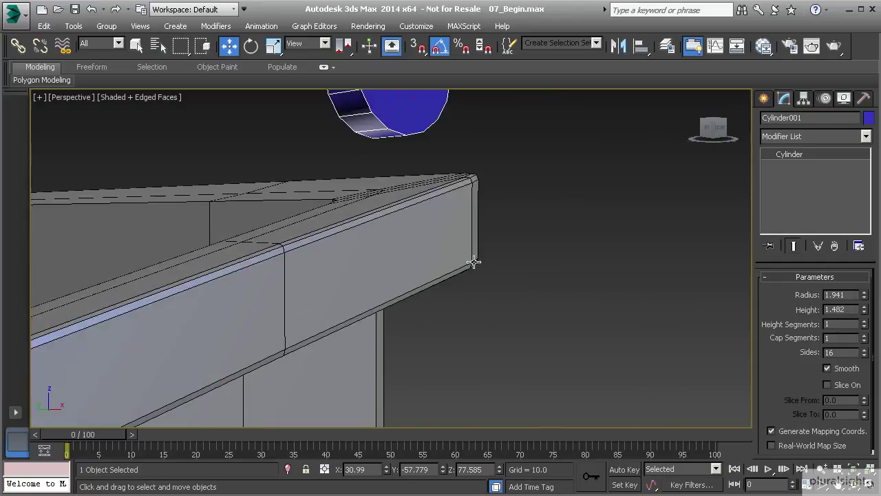
Step: Set the cylinder's number of sides to 12
middle_drag(478, 263, 480, 369)
click(865, 355)
click(865, 355)
click(865, 355)
click(865, 355)
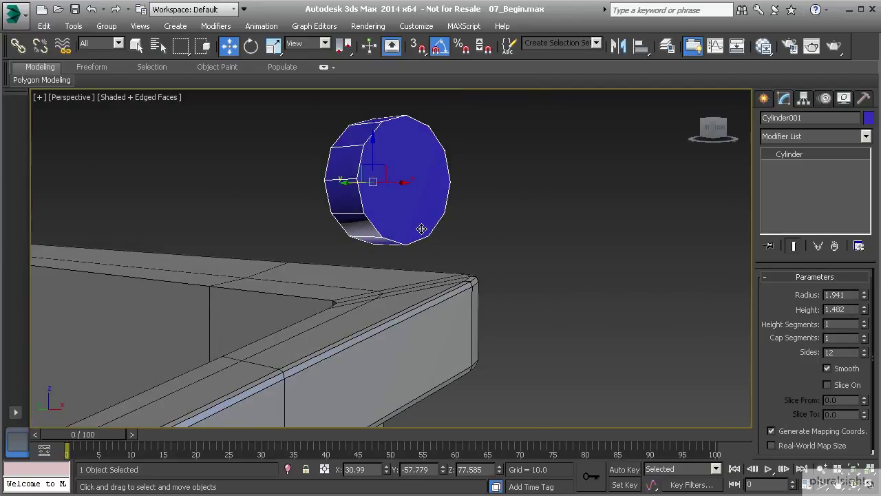
Step: Convert the cylinder to an Editable Poly
mouse_move(418, 228)
alt+middle_down()
mouse_move(389, 196)
mouse_move(413, 223)
alt+middle_up()
right_click(391, 201)
mouse_move(502, 328)
click(532, 337)
Step: Extrude the four lowest side polygons of the cylinder by about 2.714 down toward the rim
alt+middle_drag(361, 272, 368, 250)
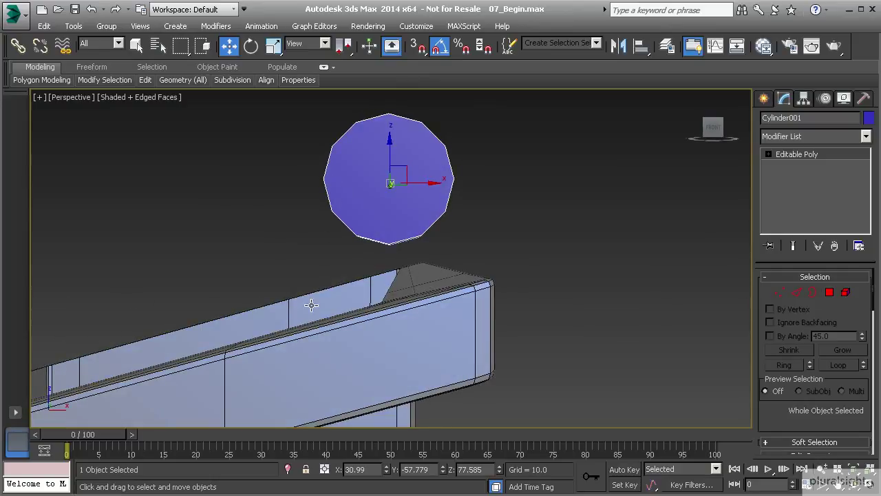
alt+middle_drag(464, 272, 510, 292)
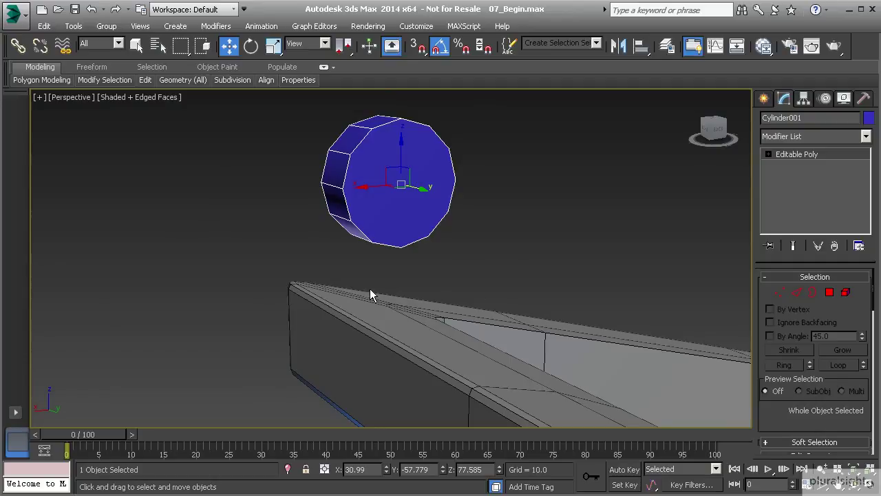
alt+middle_drag(384, 257, 441, 215)
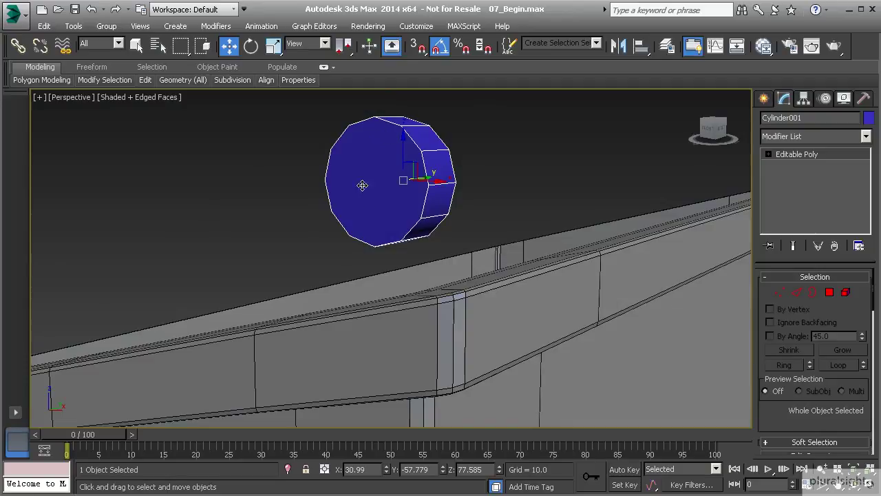
mouse_move(398, 250)
alt+middle_down()
mouse_move(427, 238)
mouse_move(451, 210)
mouse_move(421, 215)
mouse_move(385, 239)
alt+middle_up()
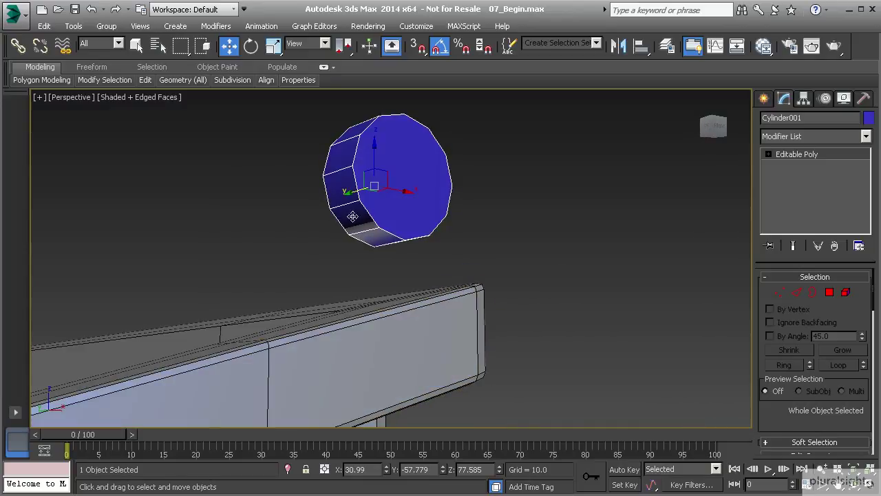
click(830, 292)
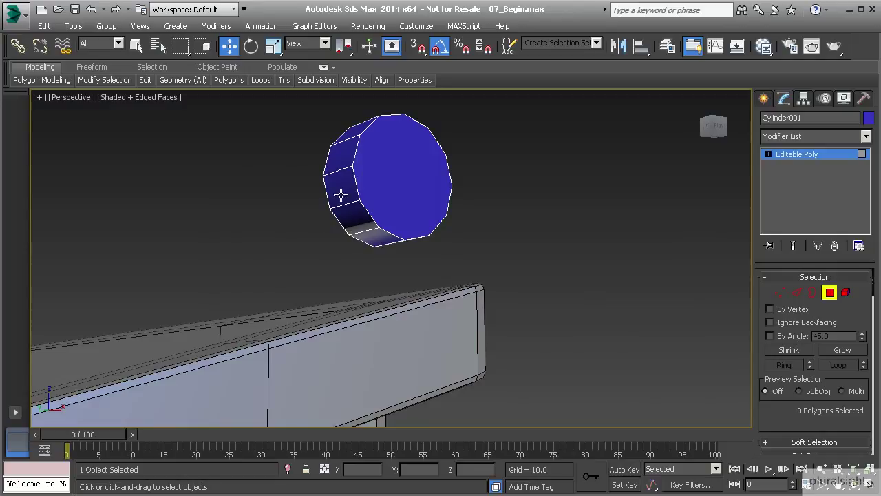
click(358, 222)
ctrl+click(366, 238)
alt+middle_drag(388, 255, 261, 241)
ctrl+click(368, 224)
ctrl+click(379, 209)
alt+middle_drag(379, 208, 328, 220)
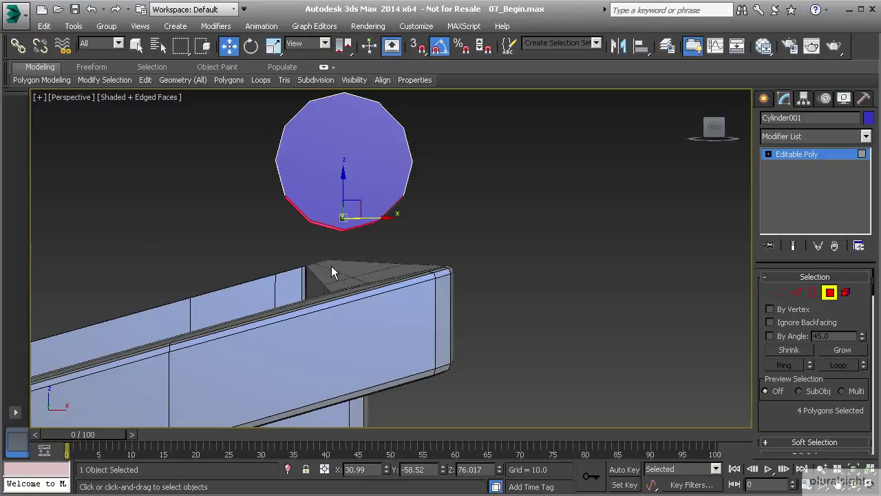
drag(779, 394, 778, 316)
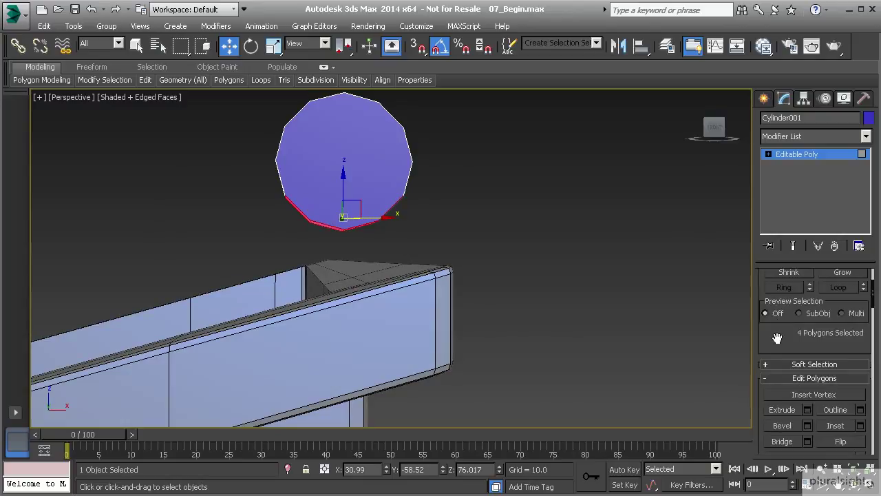
click(808, 411)
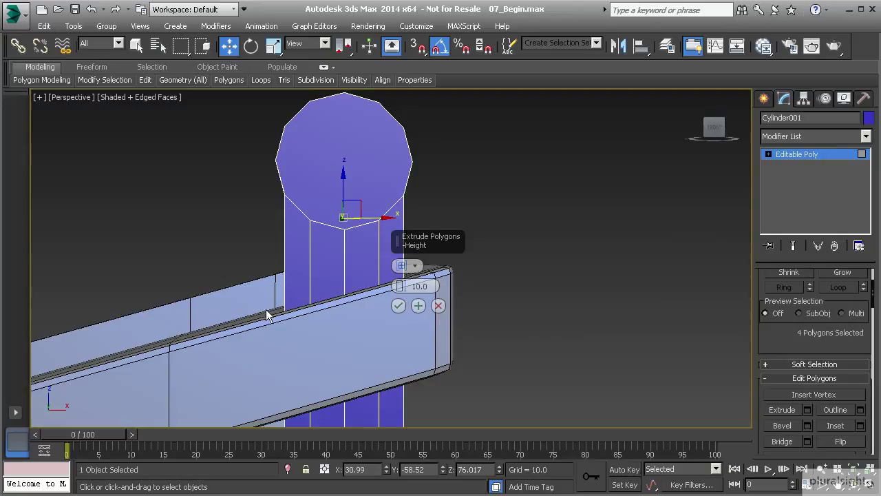
drag(401, 288, 405, 317)
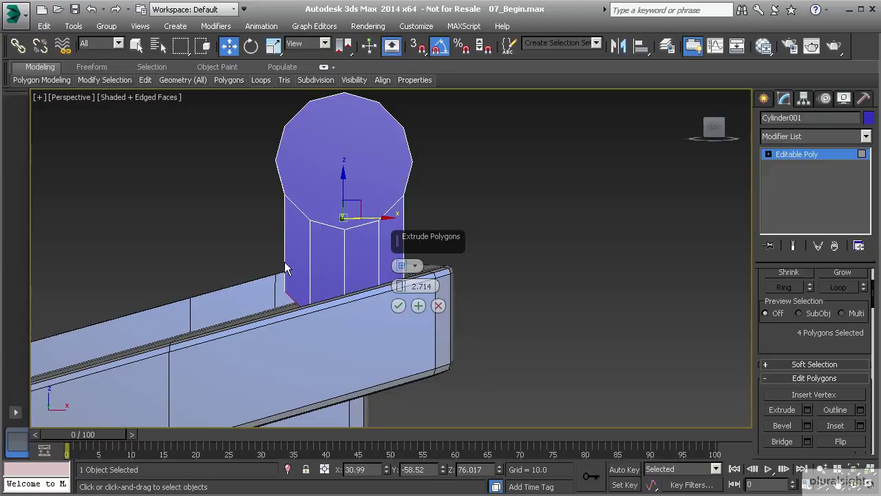
click(398, 305)
Step: Flatten the extruded bottom polygons with Make Planar along Z
alt+middle_drag(292, 318, 372, 303)
scroll(771, 341, down, 1)
scroll(803, 390, down, 10)
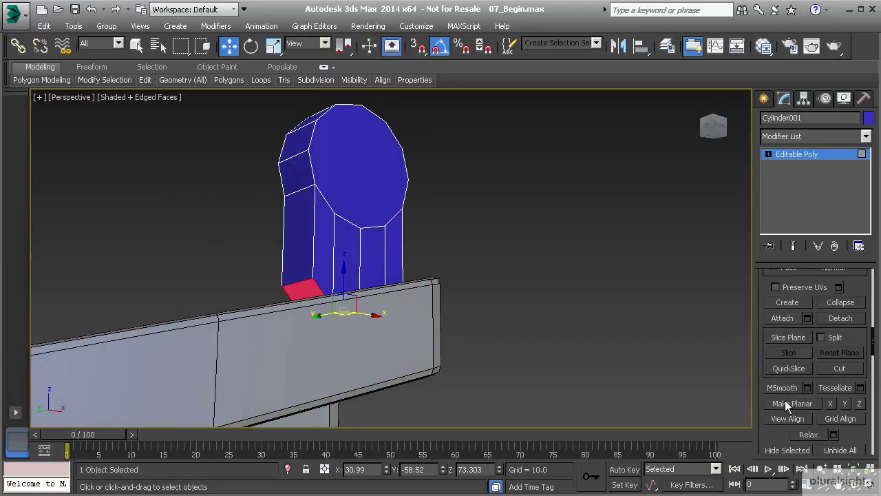
click(859, 405)
key(ctrl+z)
alt+middle_drag(548, 369, 551, 386)
click(859, 404)
Step: Scale the bottom polygons wider along X so the extruded leg flares out toward the rim
alt+middle_drag(305, 322, 186, 289)
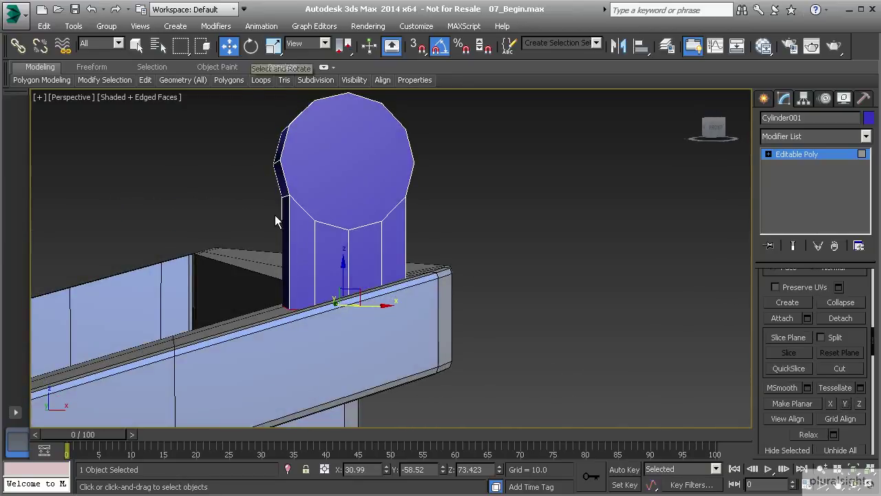
click(252, 50)
drag(326, 286, 317, 277)
alt+middle_drag(310, 296, 301, 283)
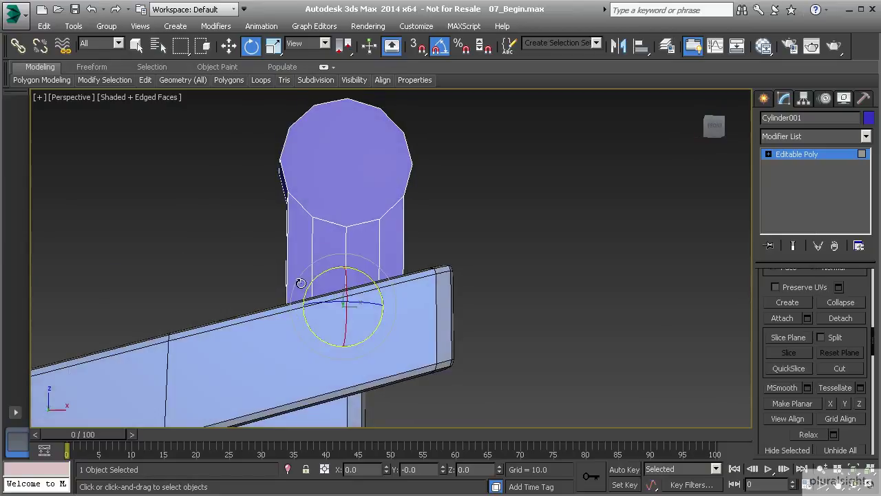
click(274, 46)
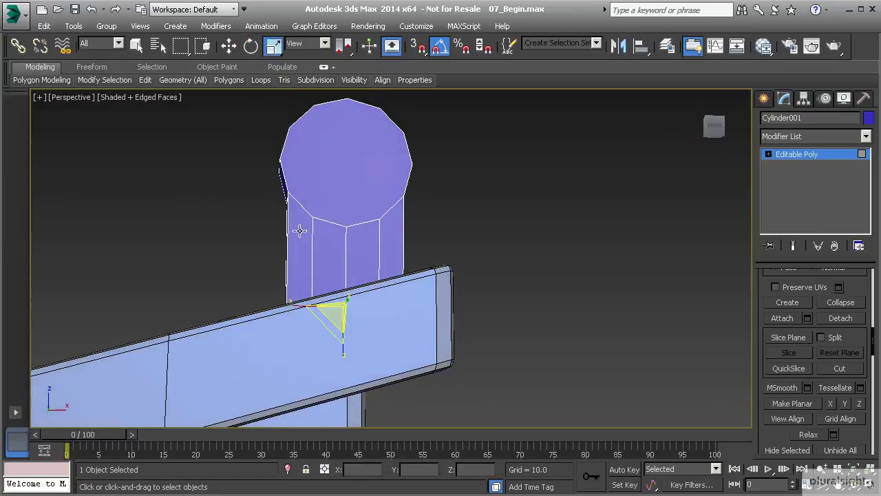
drag(296, 305, 280, 304)
alt+middle_drag(260, 282, 285, 276)
mouse_move(362, 282)
alt+middle_down()
mouse_move(315, 268)
mouse_move(366, 260)
mouse_move(358, 252)
mouse_move(369, 282)
alt+middle_up()
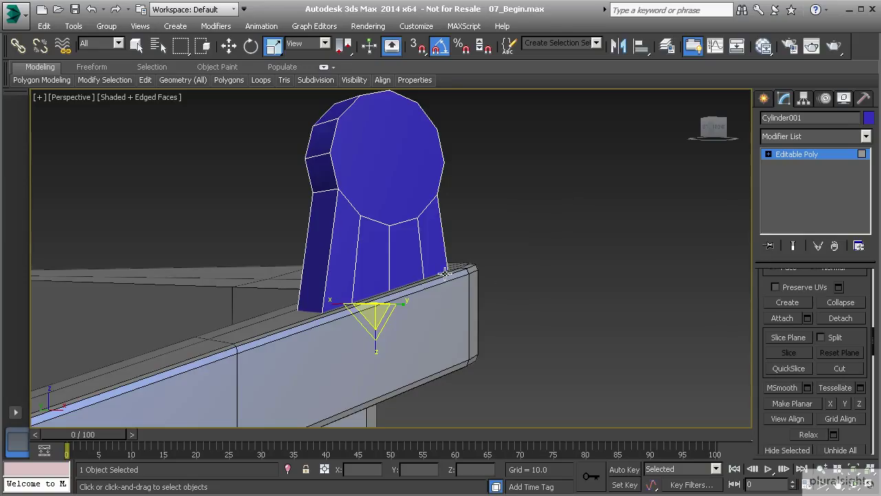
alt+middle_drag(344, 207, 322, 208)
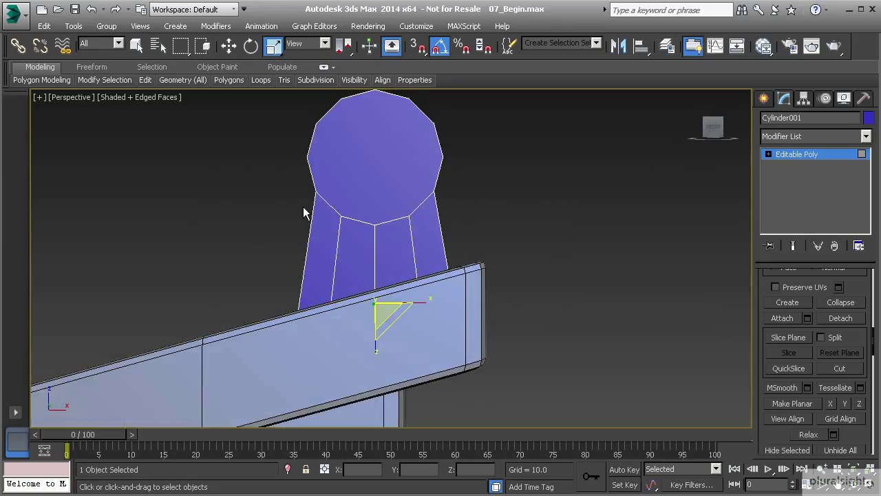
Step: Undo the scaling, flattening and extrusion of the cylinder's bottom polygons
alt+middle_drag(315, 171, 336, 183)
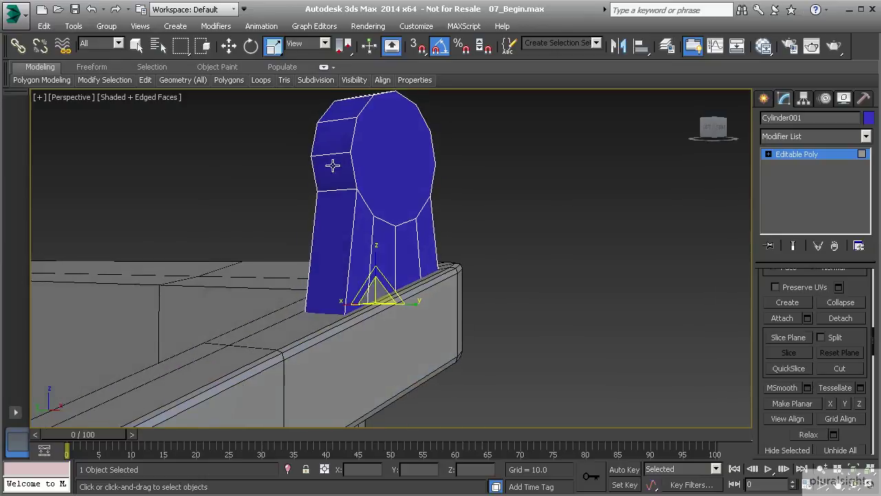
alt+middle_drag(320, 245, 314, 212)
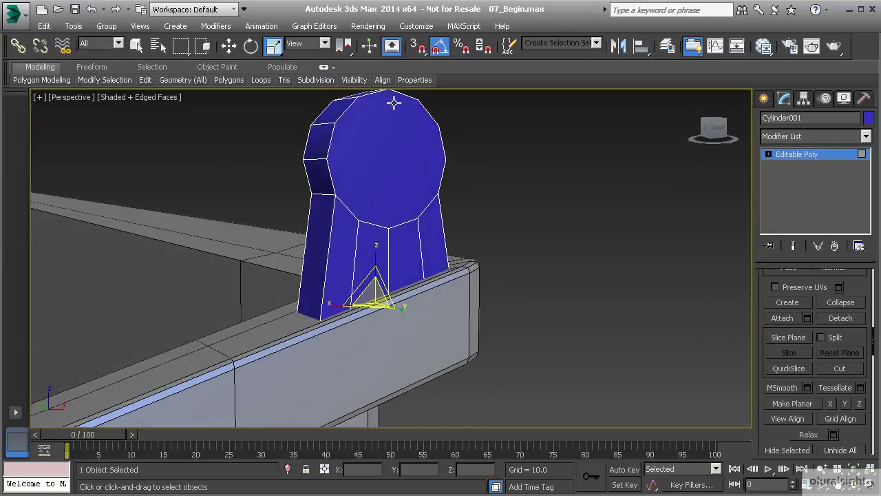
alt+middle_drag(459, 262, 314, 180)
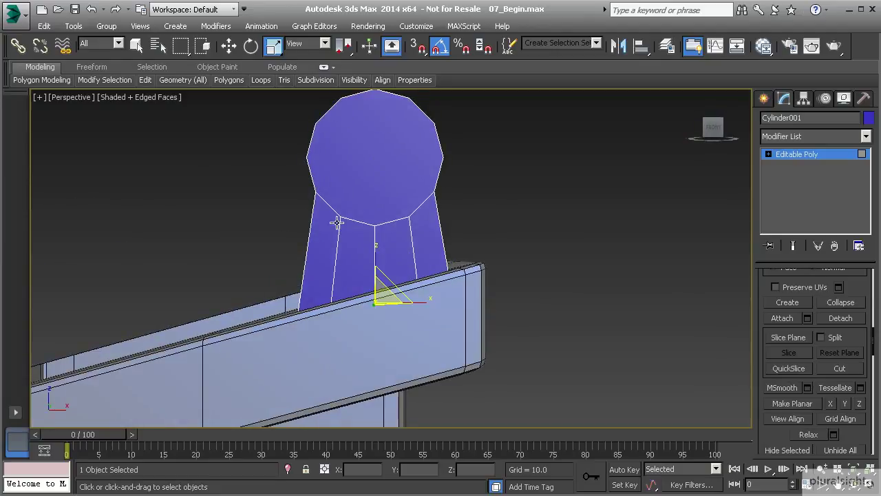
alt+middle_drag(359, 204, 379, 230)
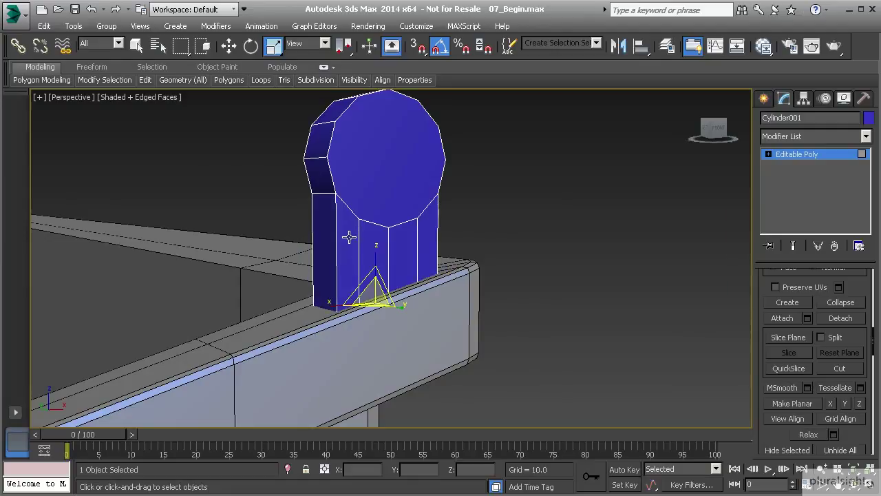
key(ctrl+z)
key(ctrl+z)
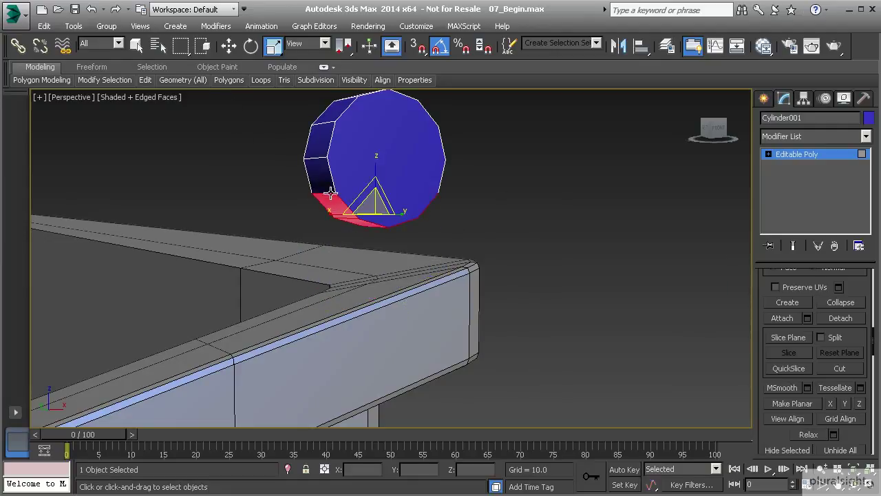
Step: Extrude the six lowest side polygons of the cylinder down past the rim's top edge and flatten them with Make Planar along Z
ctrl+click(324, 183)
alt+middle_drag(453, 210, 641, 282)
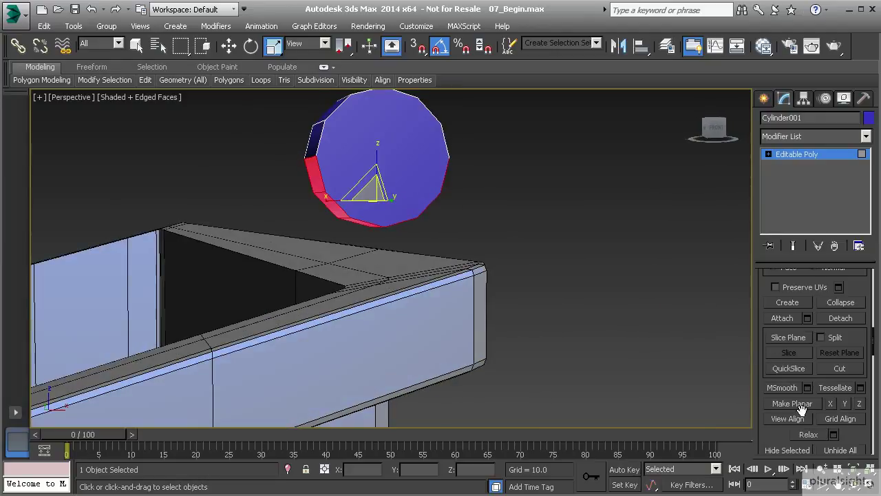
scroll(764, 285, up, 5)
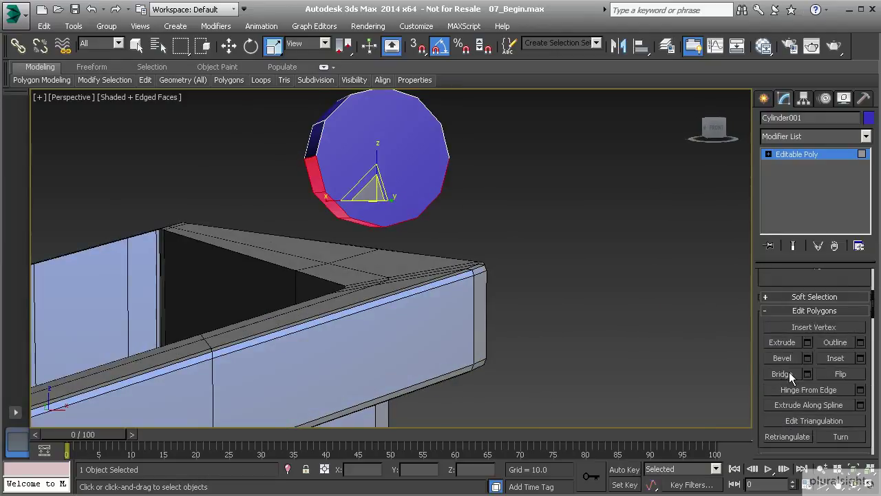
click(807, 342)
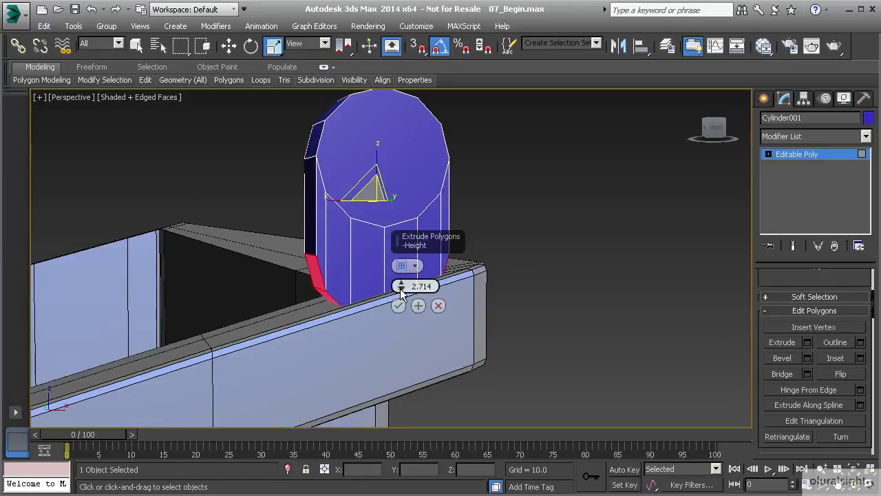
drag(400, 288, 400, 283)
click(399, 306)
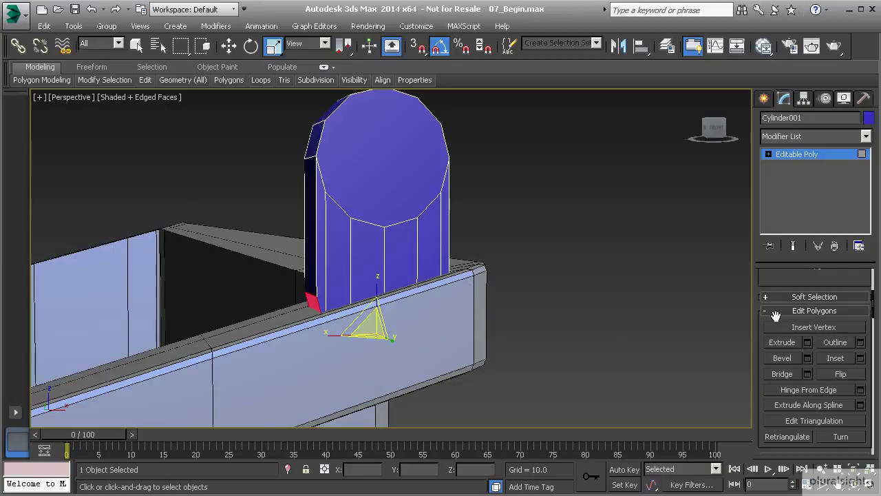
scroll(826, 412, down, 10)
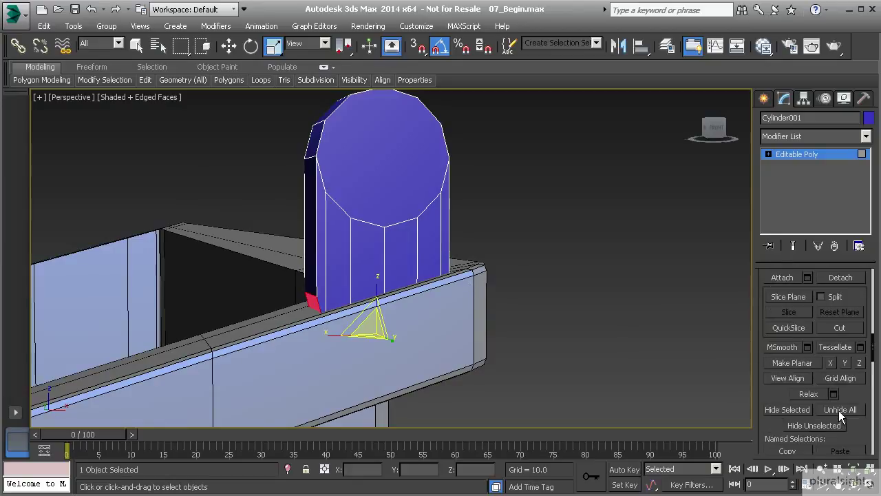
click(846, 363)
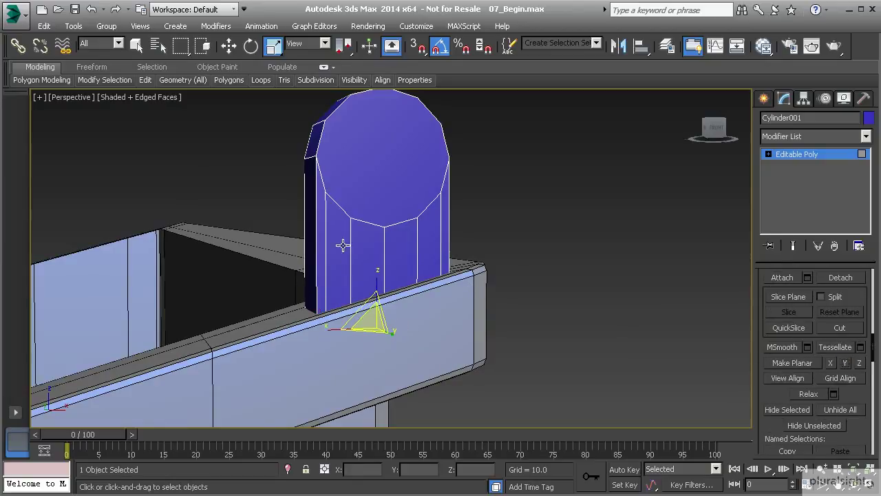
Step: Scale the bottom polygons wider along X to flare the leg, and raise them about 0.947 along Z
click(270, 48)
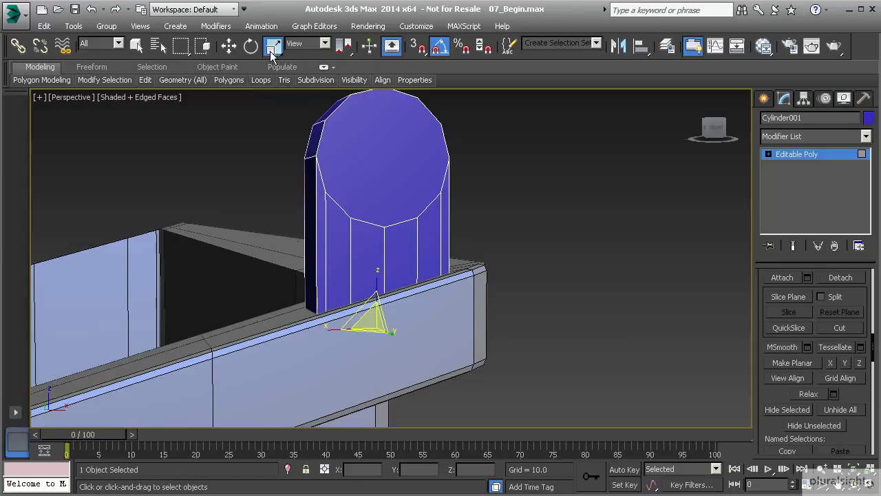
drag(326, 329, 296, 333)
mouse_move(296, 333)
alt+middle_down()
mouse_move(295, 305)
mouse_move(265, 315)
mouse_move(299, 316)
alt+middle_up()
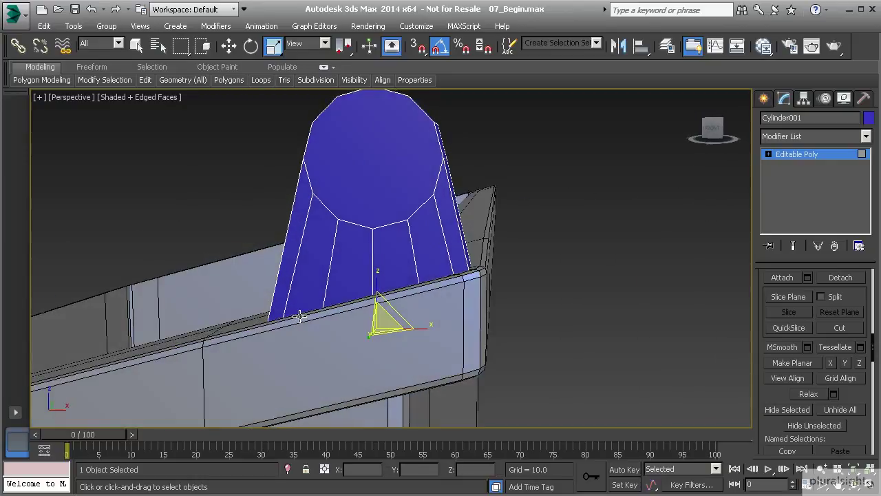
click(228, 46)
drag(376, 299, 377, 264)
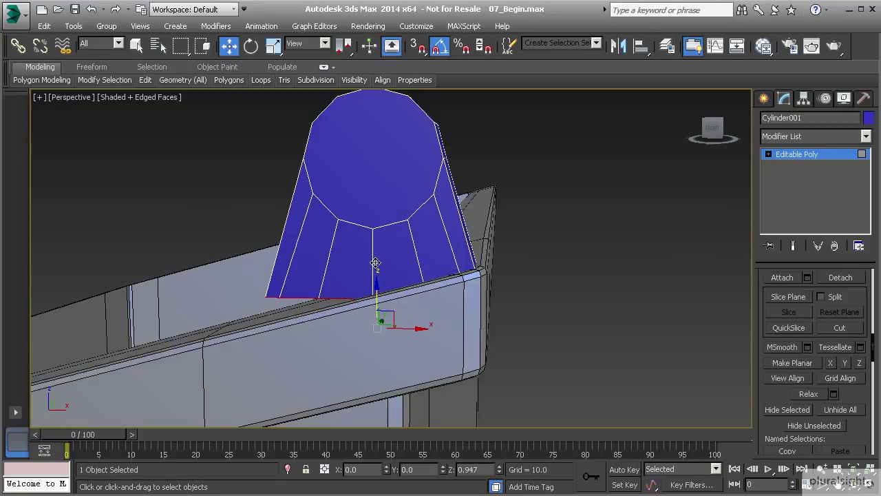
Step: Leave polygon editing and move the whole bracket slightly down and along X to seat it on the rim's corner
click(791, 152)
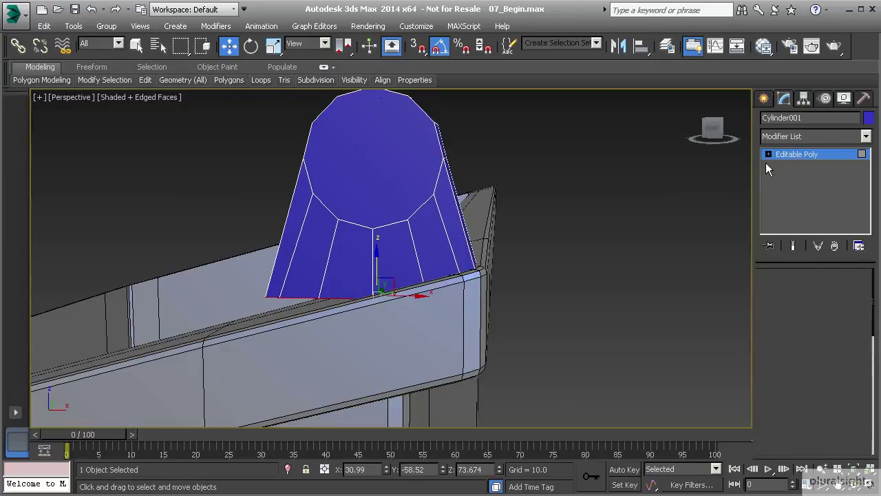
drag(381, 123, 380, 131)
alt+middle_drag(380, 131, 386, 207)
drag(422, 190, 411, 193)
alt+middle_drag(412, 192, 458, 252)
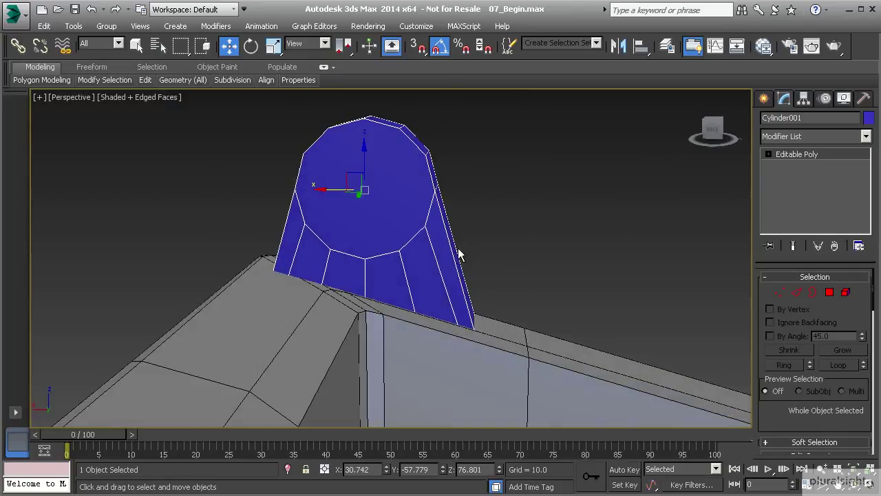
alt+middle_drag(301, 208, 338, 224)
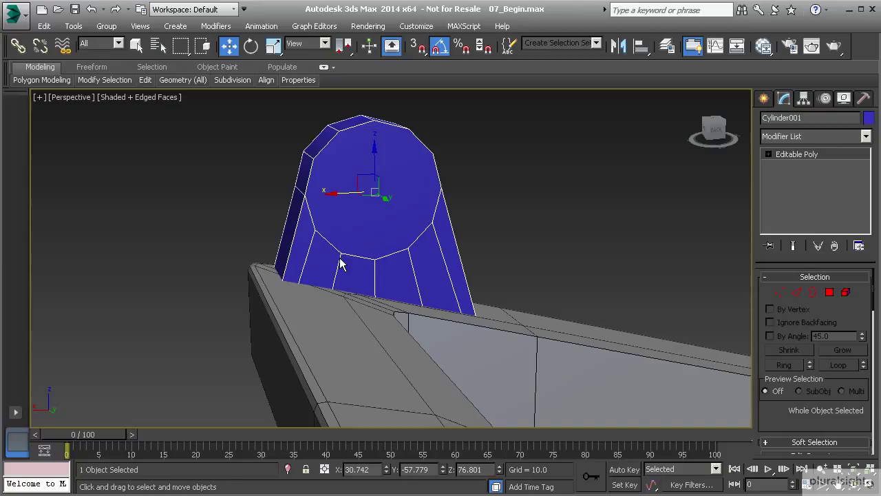
alt+middle_drag(325, 250, 429, 246)
alt+middle_drag(368, 243, 352, 214)
alt+middle_drag(393, 193, 375, 204)
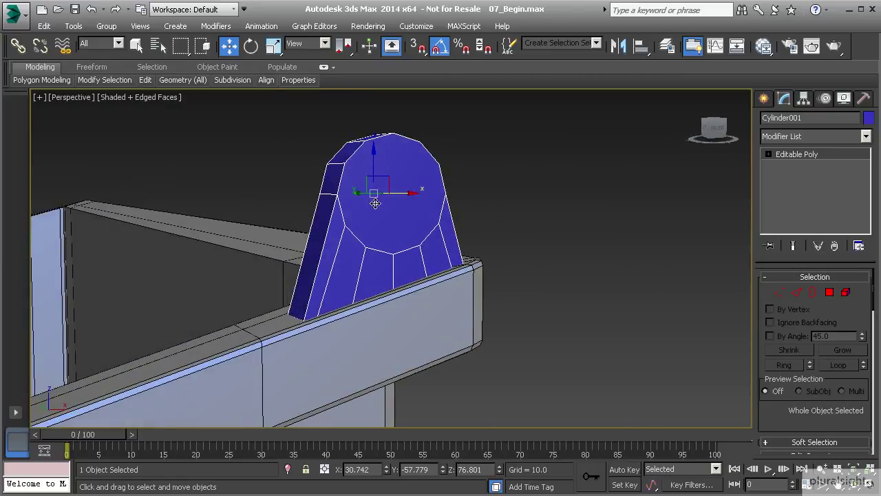
Step: Inset the round front and back polygons of the bracket by 0.594
click(830, 293)
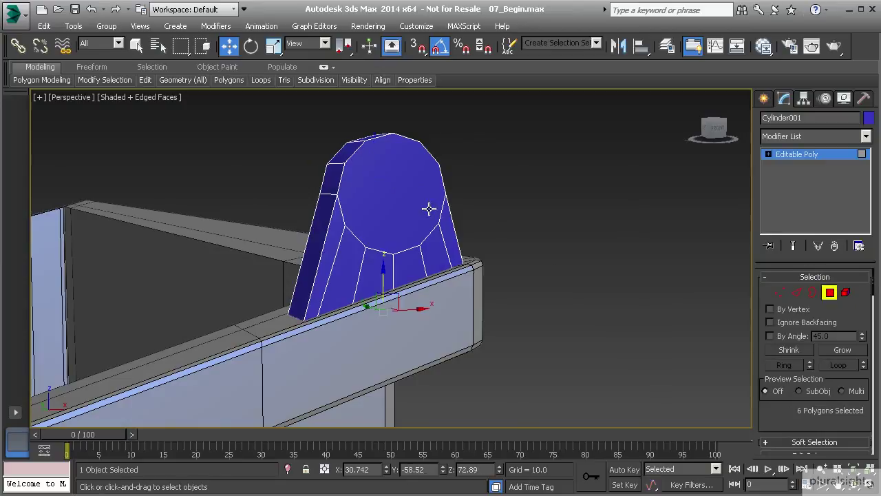
click(394, 198)
alt+middle_drag(306, 215, 464, 223)
ctrl+click(376, 197)
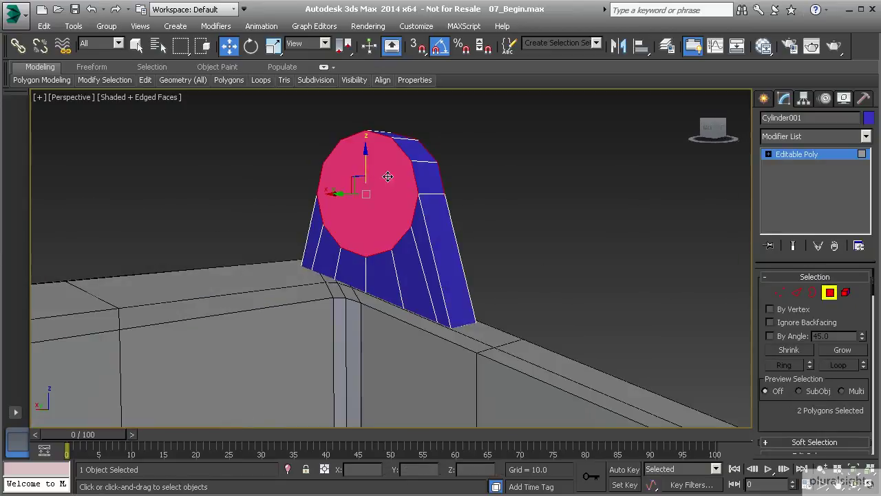
scroll(803, 370, down, 3)
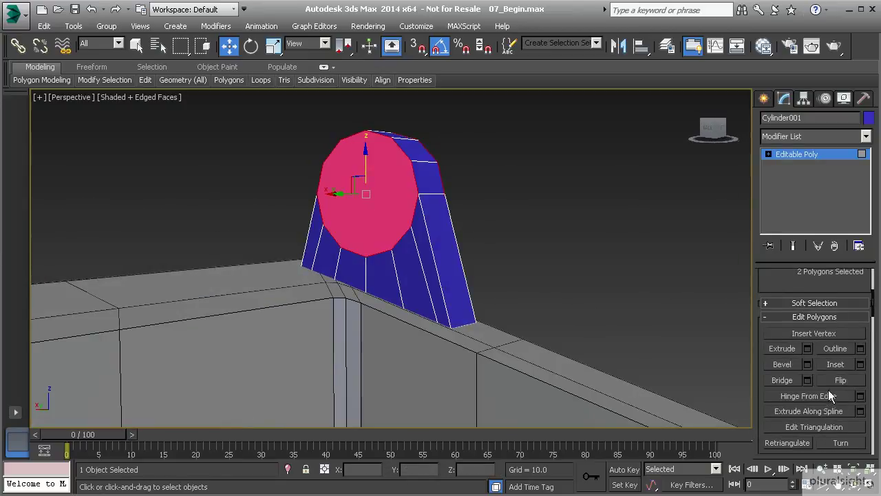
click(858, 365)
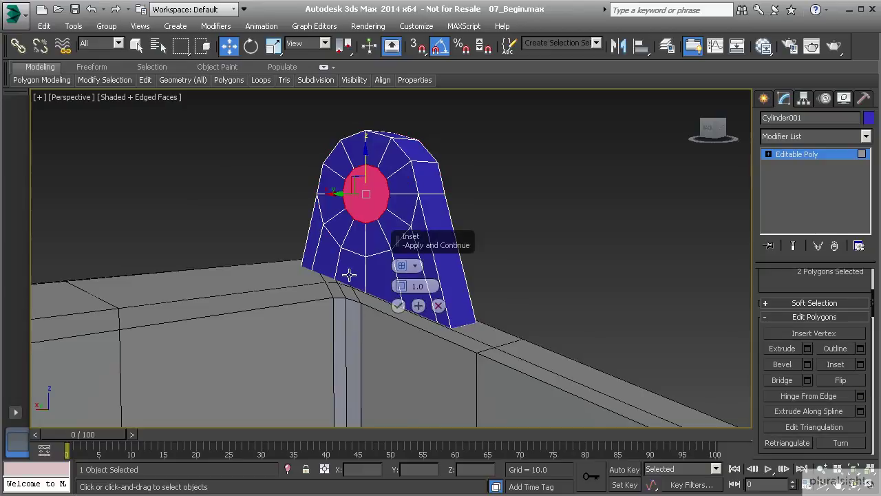
alt+middle_drag(362, 280, 382, 280)
drag(400, 286, 400, 279)
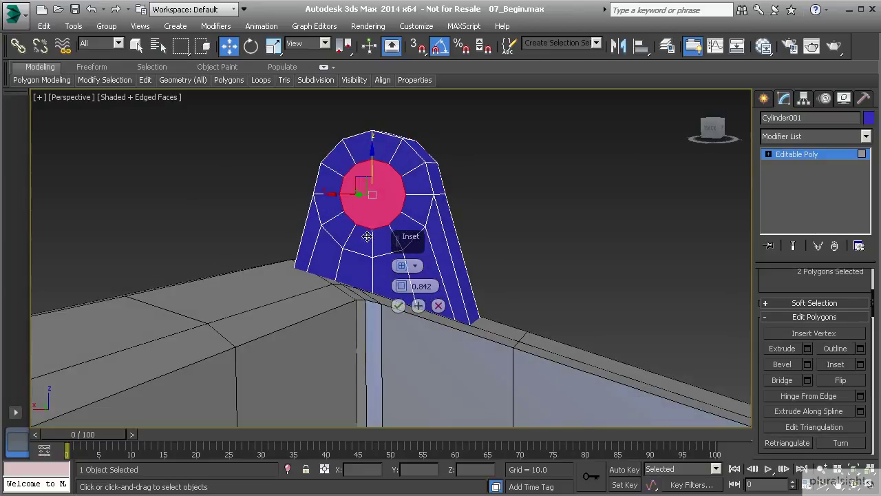
click(403, 287)
click(404, 287)
click(404, 287)
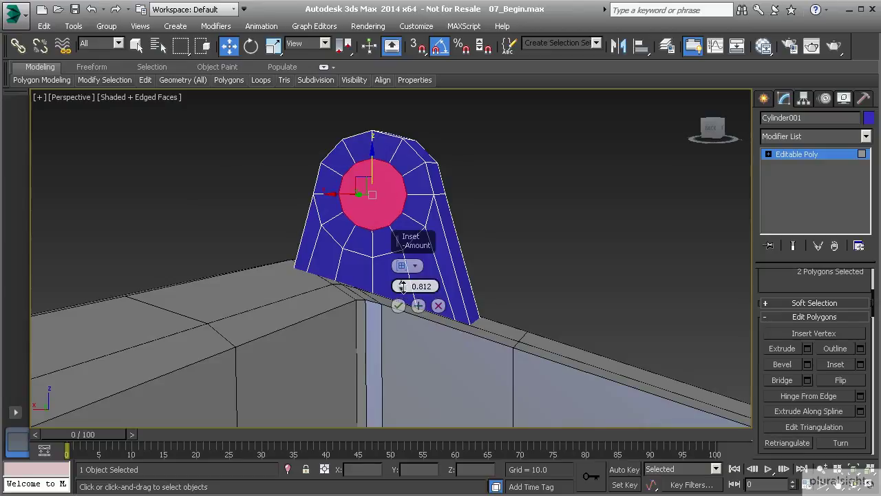
drag(403, 287, 404, 291)
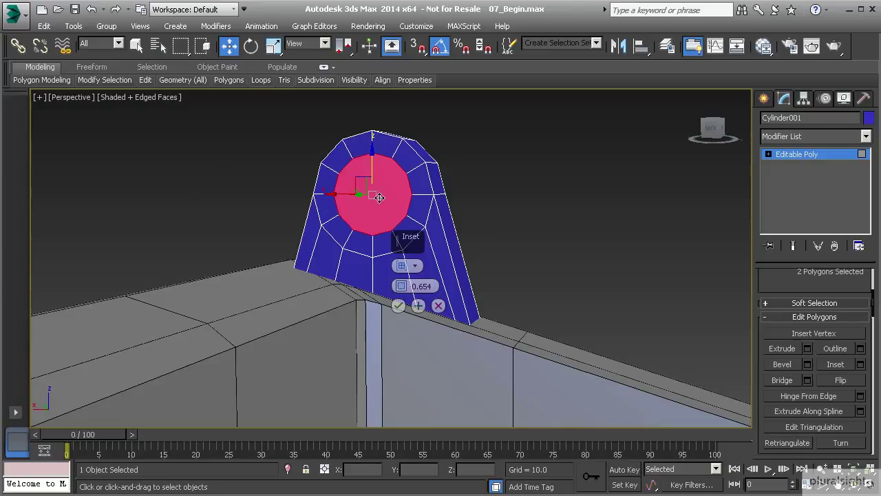
alt+middle_drag(424, 195, 396, 215)
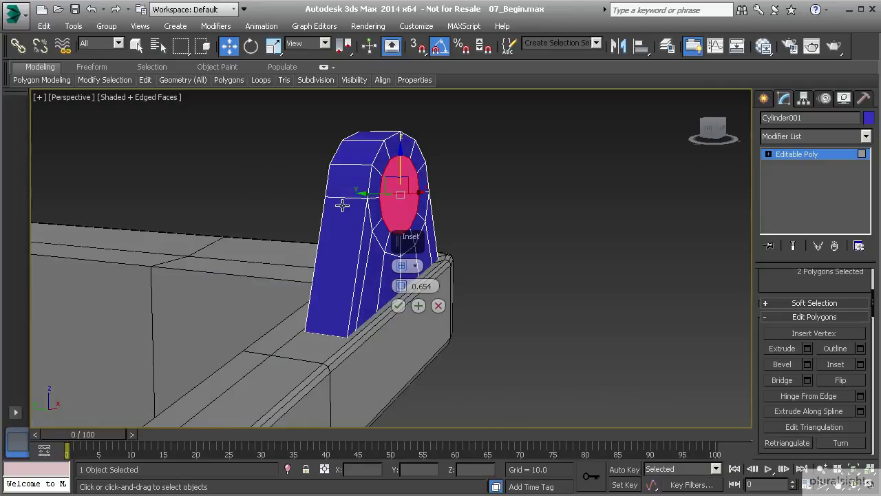
alt+middle_drag(249, 219, 303, 234)
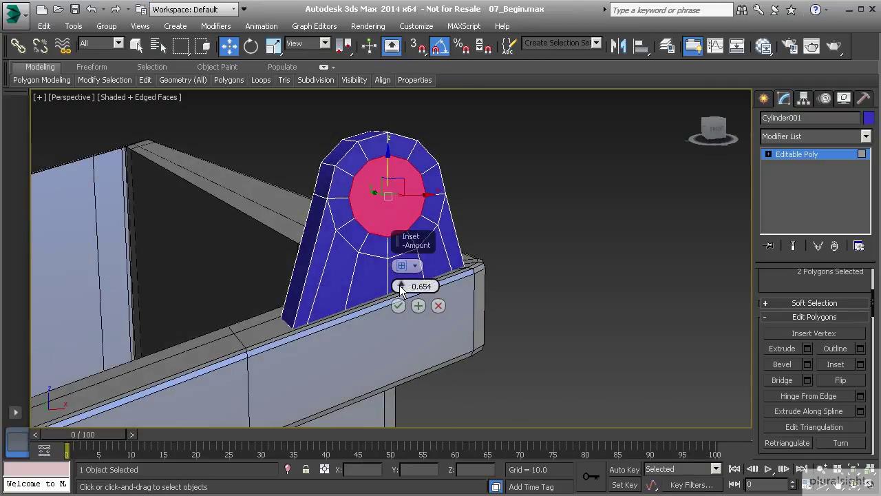
drag(403, 292, 403, 292)
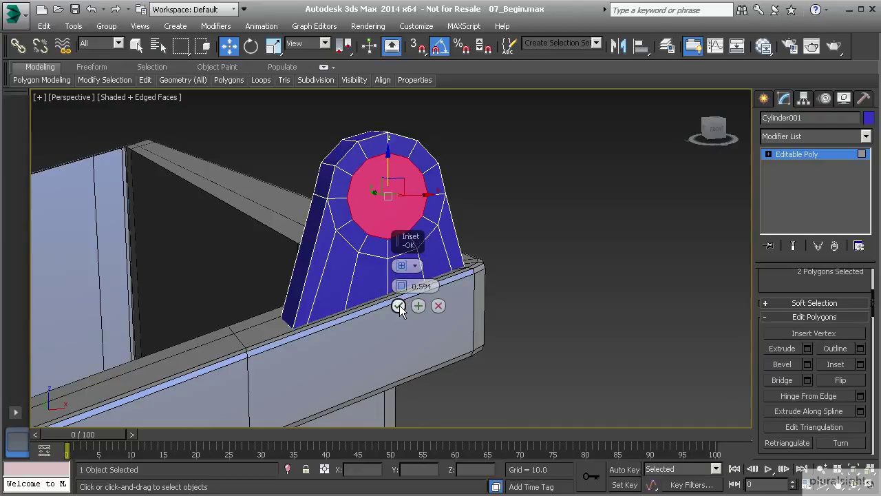
click(399, 306)
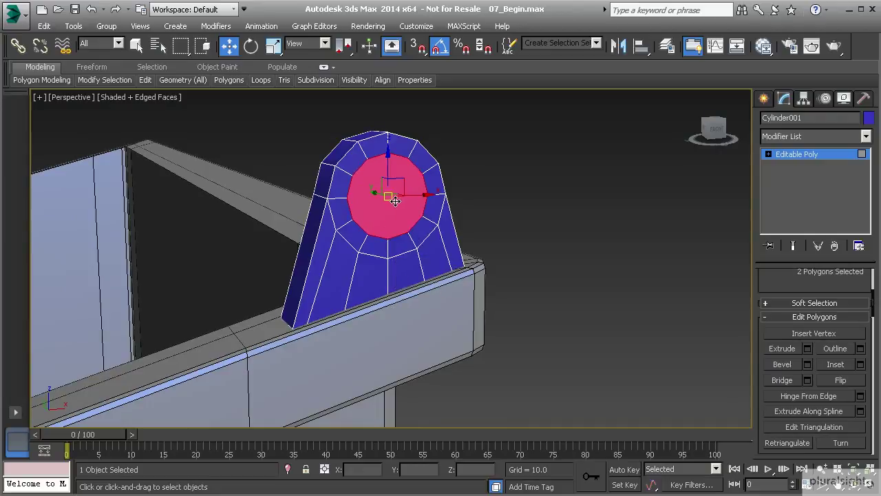
Step: Delete the two inset polygons and bridge their open borders to form a closed through-hole in the bracket
key(Delete)
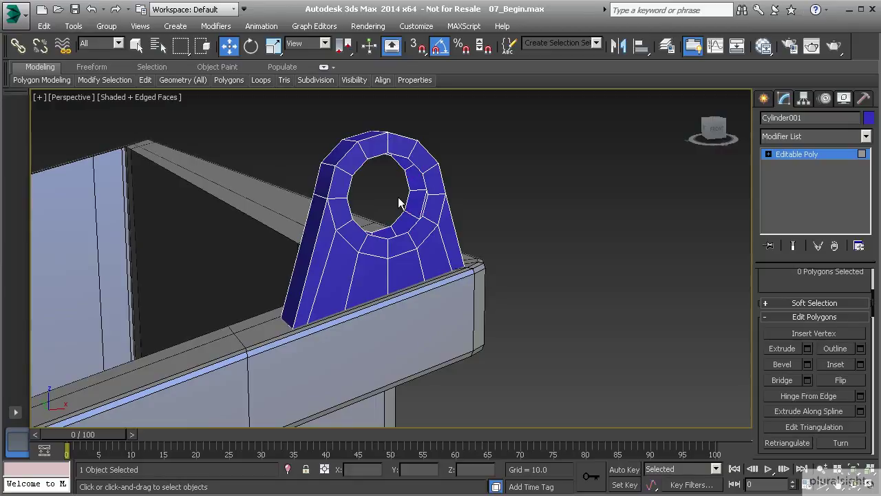
key(3)
click(396, 204)
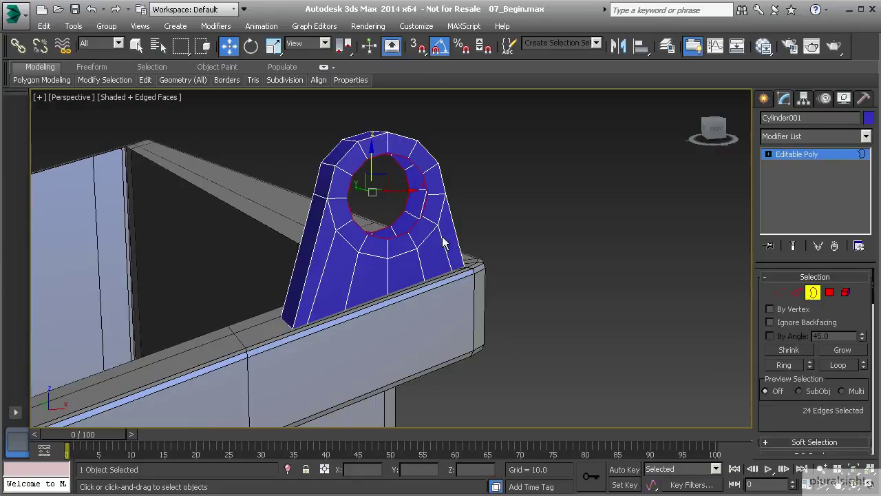
scroll(782, 394, down, 5)
click(788, 333)
mouse_move(351, 217)
alt+middle_down()
mouse_move(310, 190)
mouse_move(309, 207)
mouse_move(351, 203)
mouse_move(363, 216)
alt+middle_up()
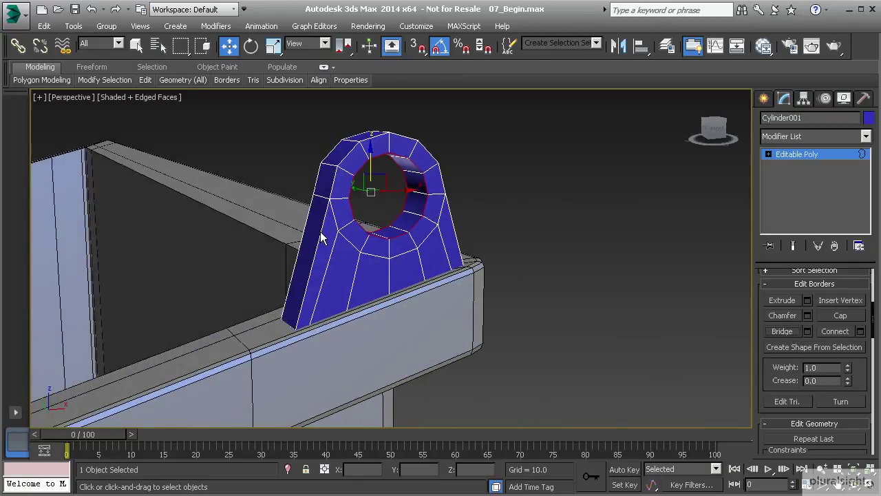
alt+middle_drag(432, 168, 423, 234)
alt+middle_drag(405, 268, 386, 269)
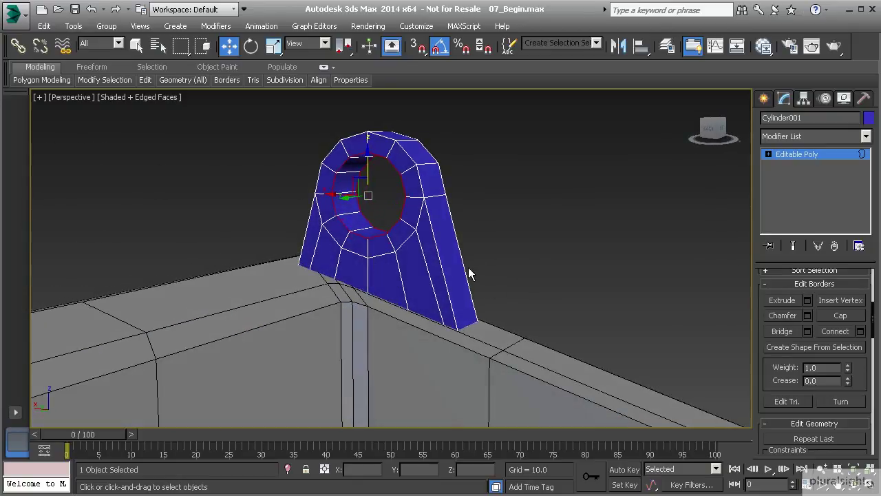
Step: Switch the viewport to wireframe and delete the six polygons on the bracket's underside
key(4)
mouse_move(453, 292)
alt+middle_down()
mouse_move(424, 318)
mouse_move(426, 288)
alt+middle_up()
key(F3)
click(445, 275)
ctrl+click(428, 289)
ctrl+click(400, 298)
ctrl+click(365, 313)
ctrl+click(323, 327)
ctrl+click(308, 334)
alt+middle_drag(308, 334, 355, 314)
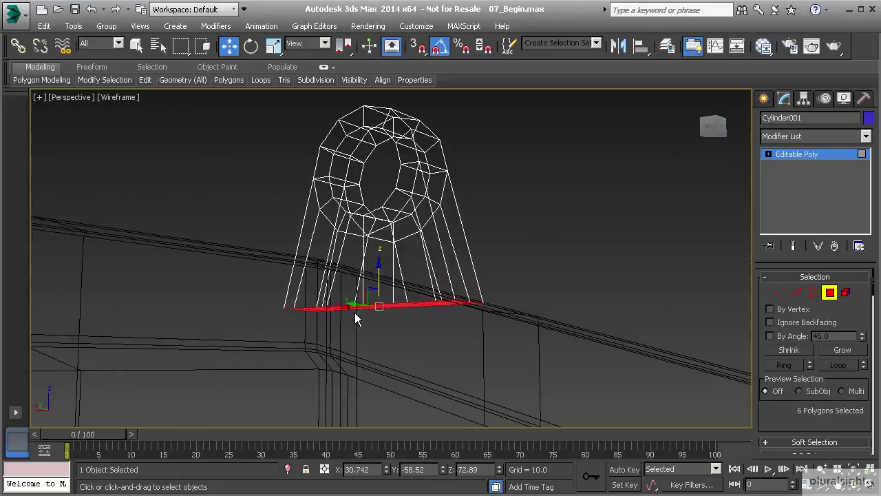
key(Delete)
alt+middle_drag(370, 246, 182, 263)
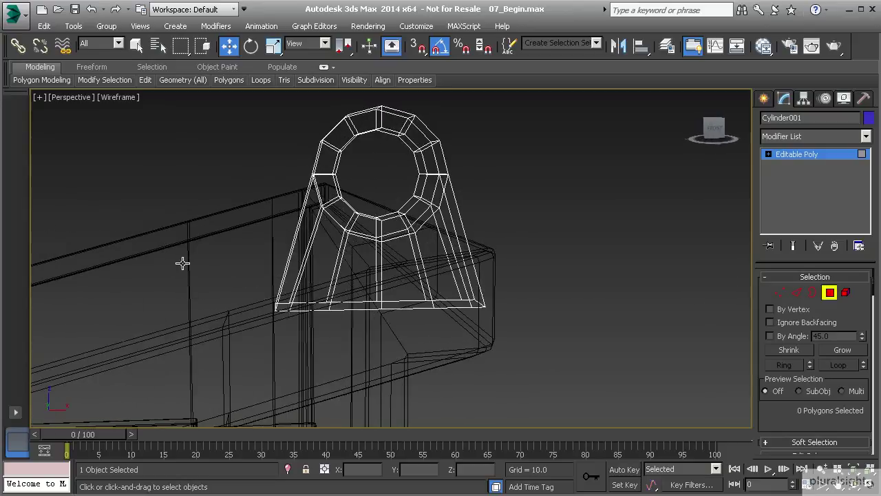
Step: Return the viewport to shaded display and select the outer contour edges on both the front and back faces of the bracket
key(F3)
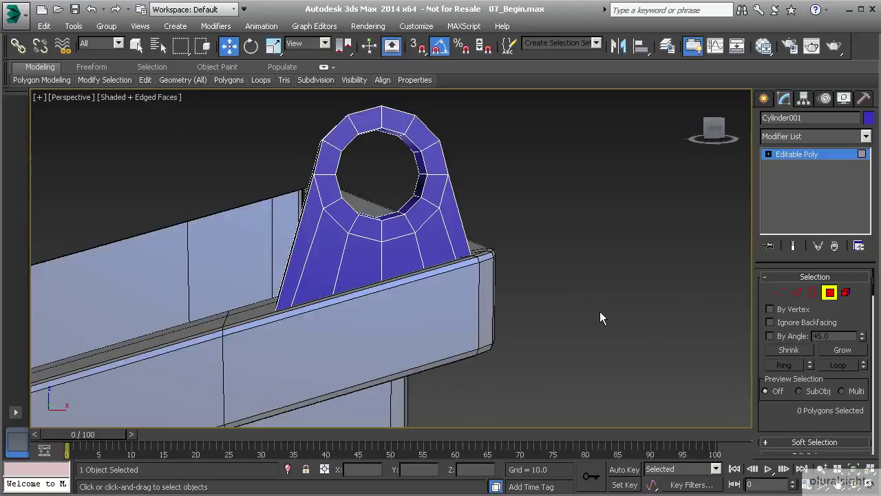
alt+middle_drag(527, 292, 356, 285)
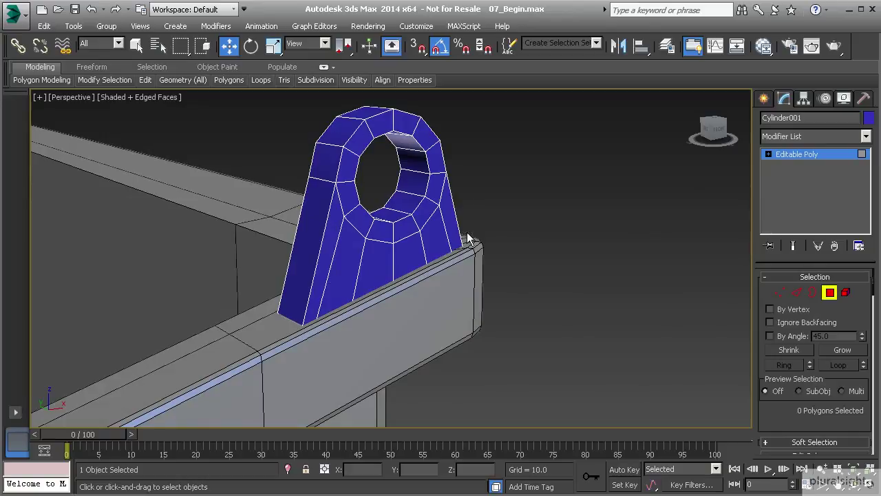
click(797, 292)
click(324, 233)
double_click(337, 175)
ctrl+click(454, 205)
alt+middle_drag(336, 226, 412, 234)
ctrl+click(336, 239)
alt+middle_drag(336, 238, 390, 209)
ctrl+click(355, 175)
ctrl+click(283, 218)
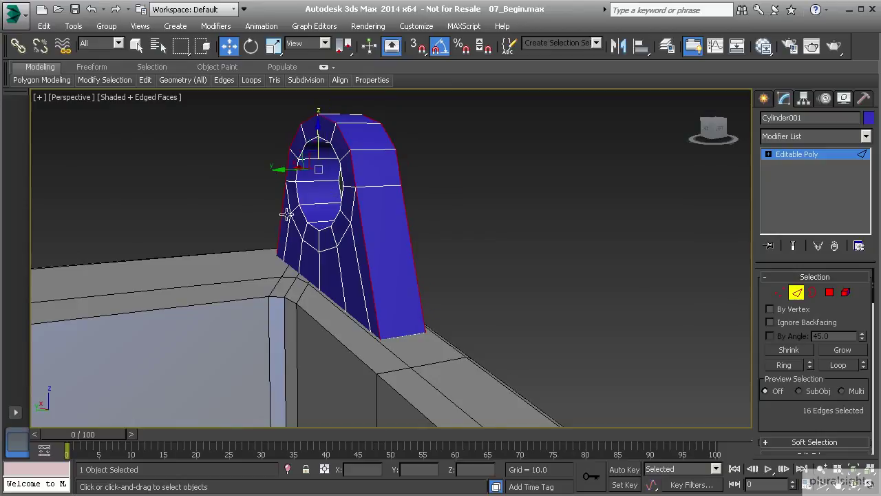
Step: Add the front and back edge loops around the through-hole to the edge selection
scroll(283, 218, up, 5)
ctrl+double_click(296, 214)
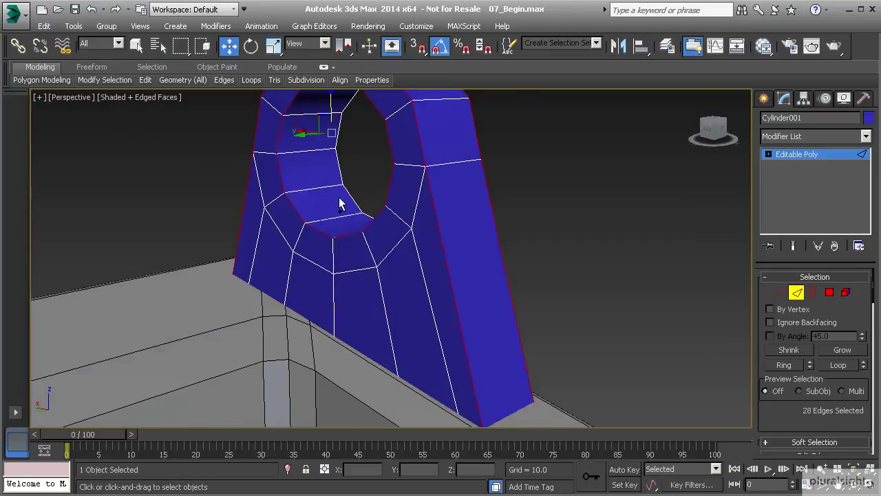
ctrl+double_click(348, 195)
Step: Chamfer the selected bracket edges with an edge chamfer amount of 0.167
scroll(340, 205, down, 4)
middle_drag(339, 205, 469, 246)
scroll(792, 386, down, 5)
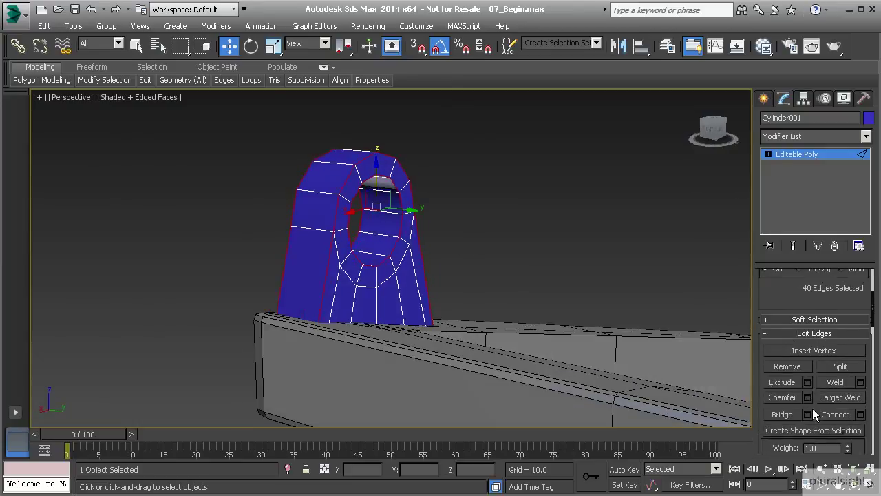
click(807, 398)
alt+middle_drag(483, 311, 298, 197)
drag(400, 267, 401, 279)
alt+middle_drag(361, 270, 372, 252)
drag(402, 268, 402, 262)
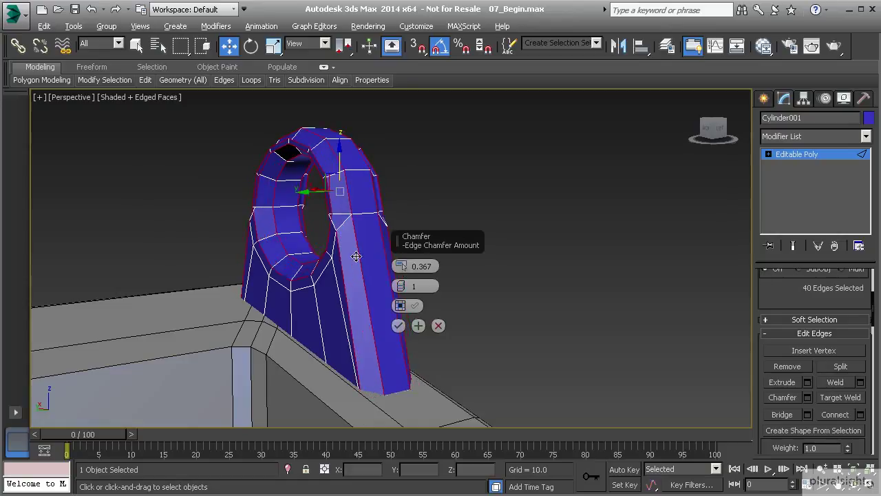
alt+middle_drag(370, 267, 366, 266)
drag(403, 271, 404, 274)
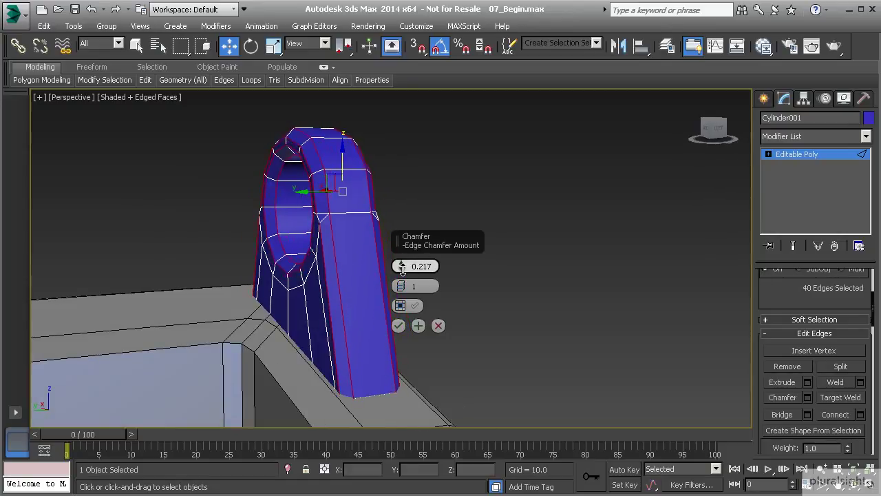
click(403, 270)
click(403, 269)
click(402, 270)
click(403, 269)
Step: Set the chamfer to 2 connect edge segments and apply it to the bracket
alt+middle_drag(423, 266, 307, 267)
click(401, 283)
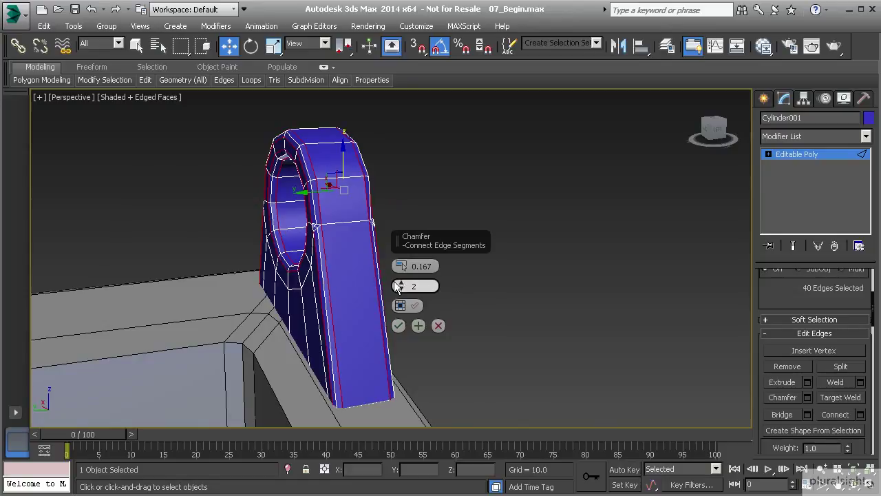
alt+middle_drag(287, 252, 225, 260)
scroll(296, 251, up, 4)
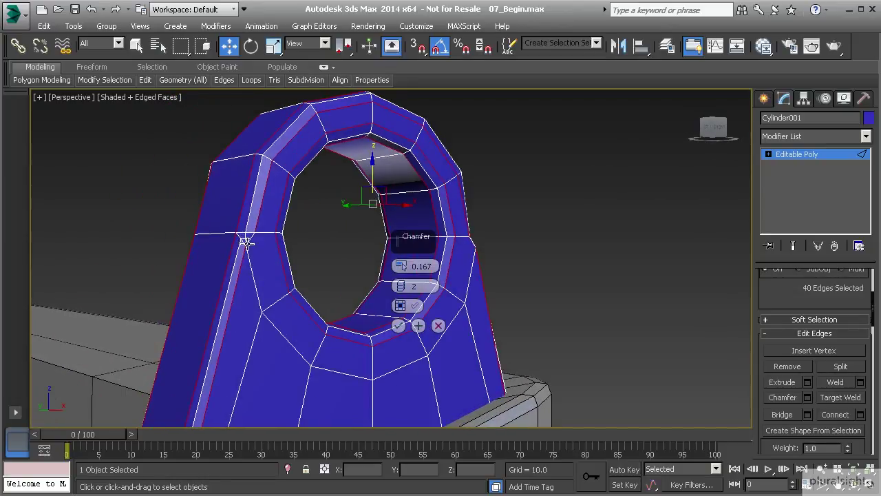
scroll(243, 243, up, 4)
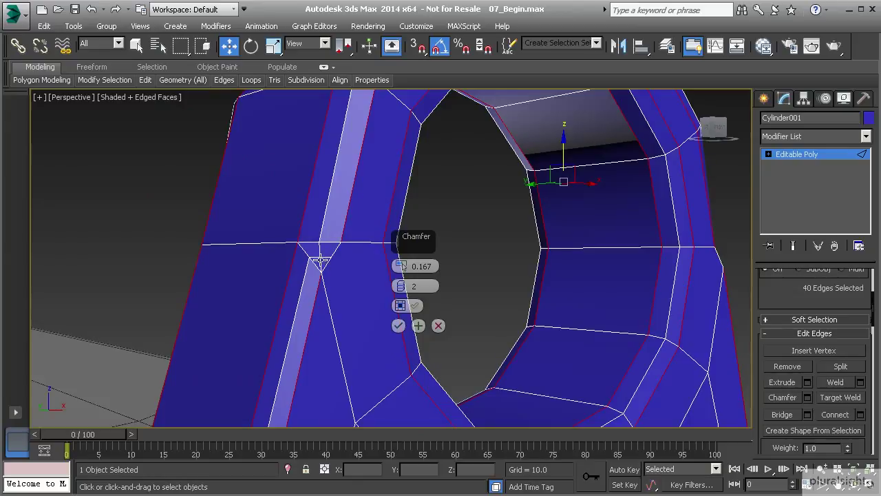
alt+middle_drag(338, 267, 290, 272)
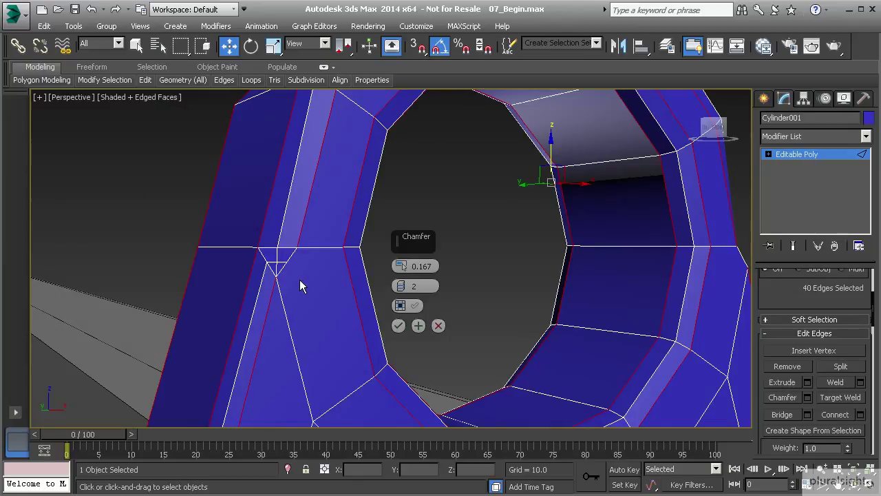
click(398, 327)
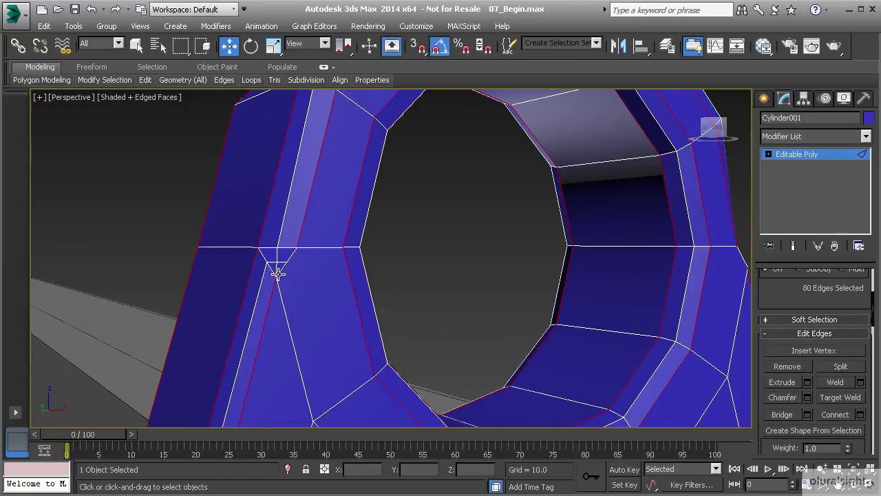
Step: Target-weld the inner vertices of the small triangle at the ring's front corner to the middle vertex on the horizontal edge
key(1)
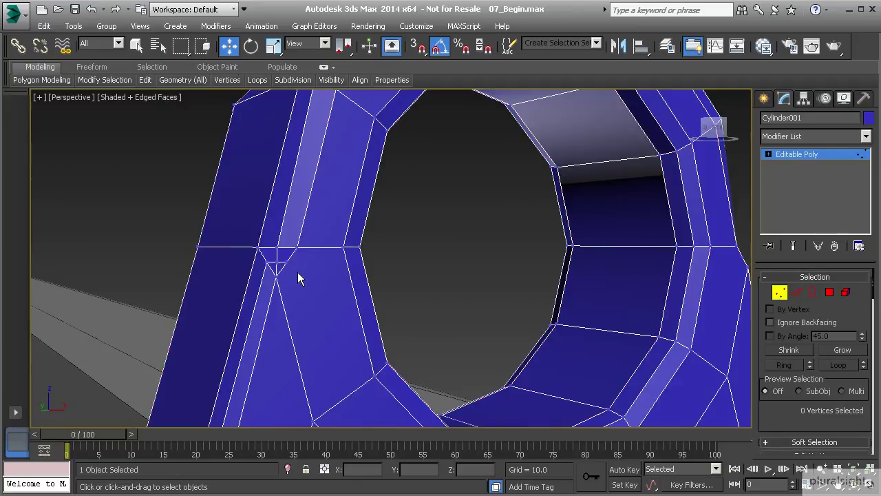
mouse_move(274, 263)
middle_down()
mouse_move(294, 269)
mouse_move(290, 260)
middle_up()
scroll(284, 272, up, 1)
scroll(294, 279, down, 1)
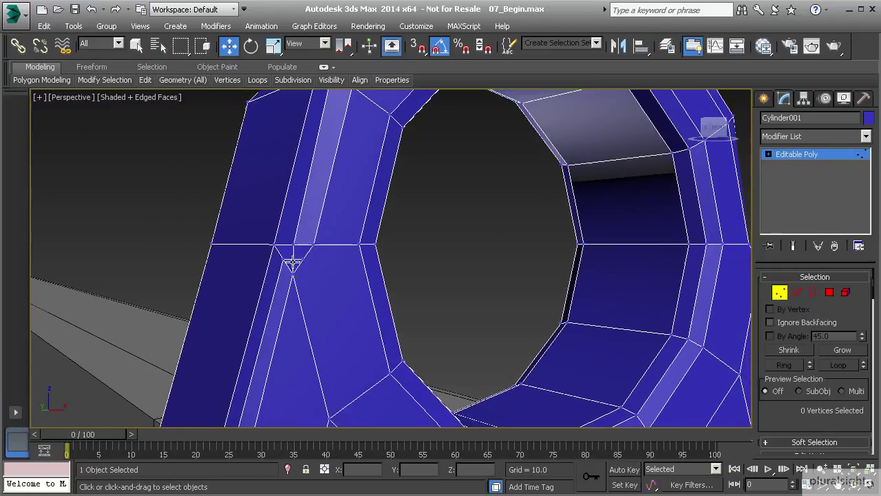
right_click(290, 261)
click(263, 350)
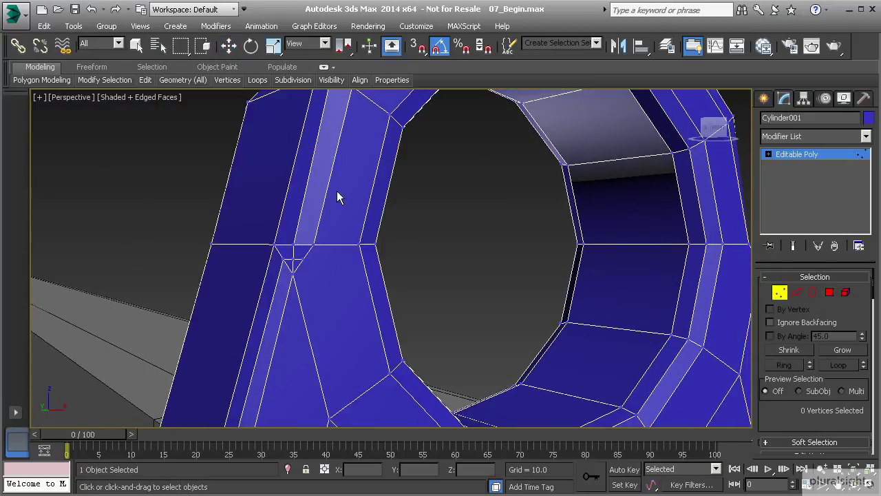
middle_drag(364, 125, 319, 194)
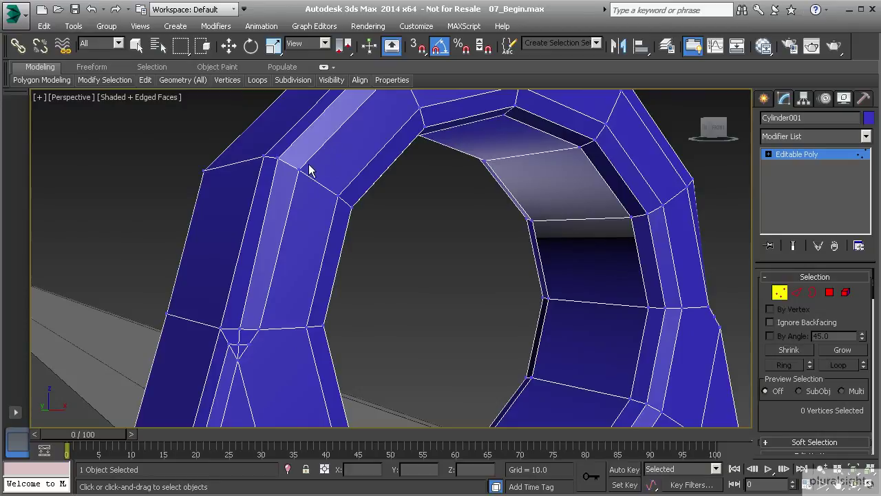
middle_drag(241, 359, 271, 318)
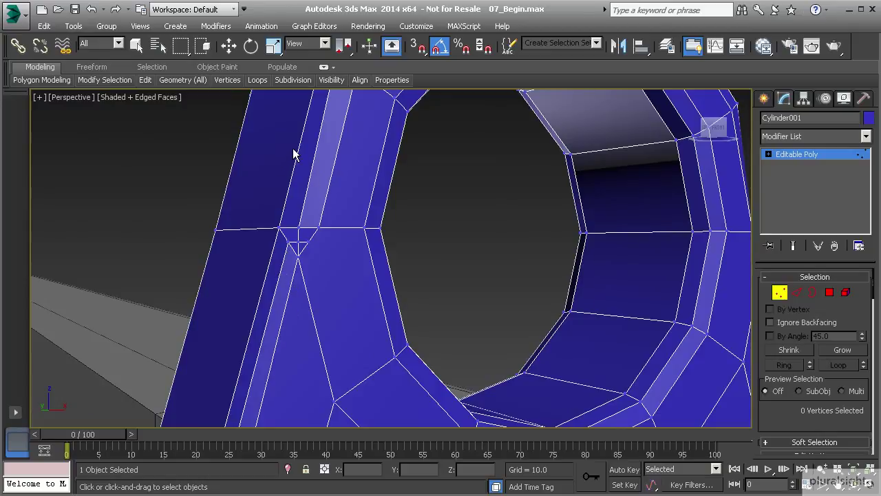
scroll(301, 233, up, 3)
scroll(299, 236, down, 3)
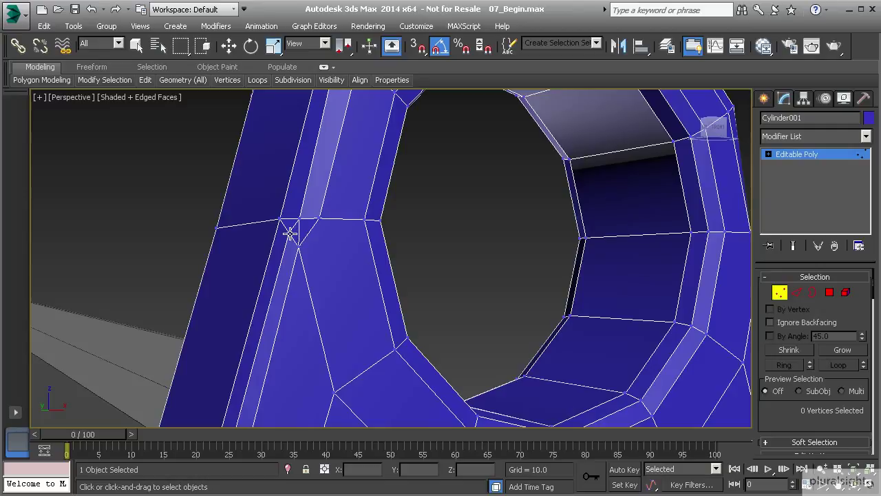
click(300, 219)
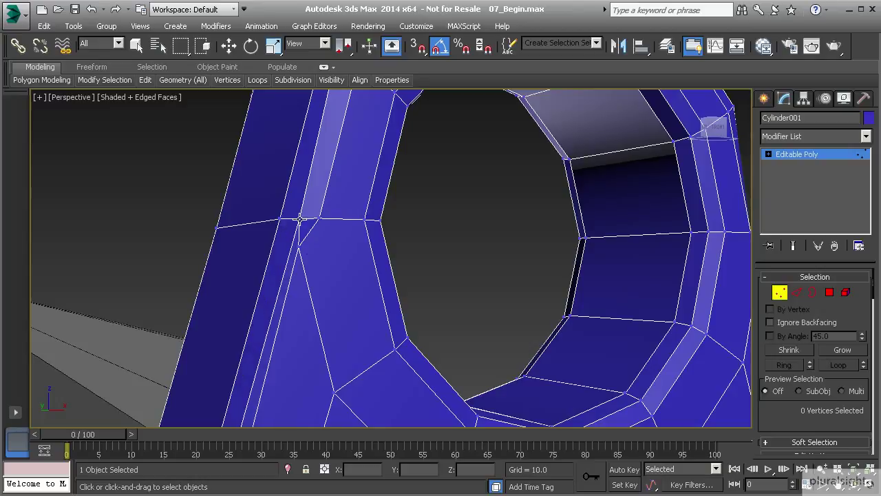
Step: Nudge the welded middle vertex and the triangle's lower vertex along X to straighten the chamfer at the front corner
alt+middle_drag(300, 219, 308, 240)
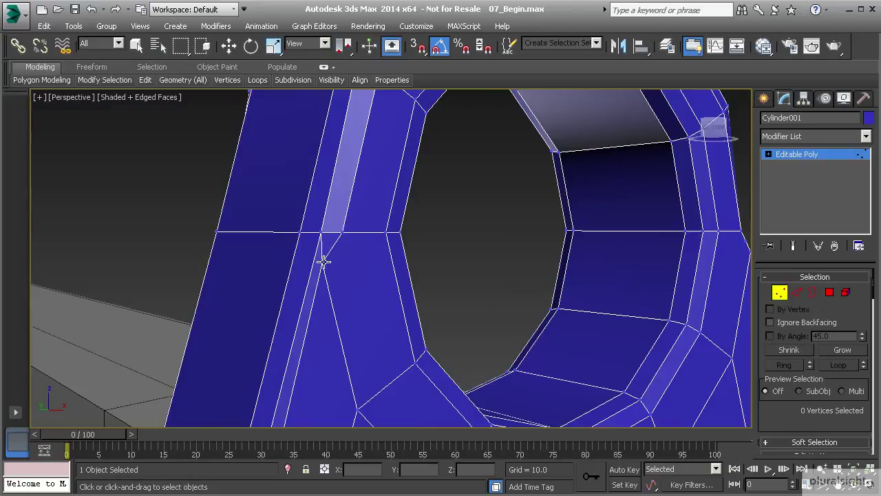
key(w)
click(320, 232)
alt+middle_drag(320, 233, 322, 266)
drag(342, 236, 338, 235)
mouse_move(337, 235)
alt+middle_down()
mouse_move(331, 244)
mouse_move(324, 237)
mouse_move(382, 193)
mouse_move(349, 227)
alt+middle_up()
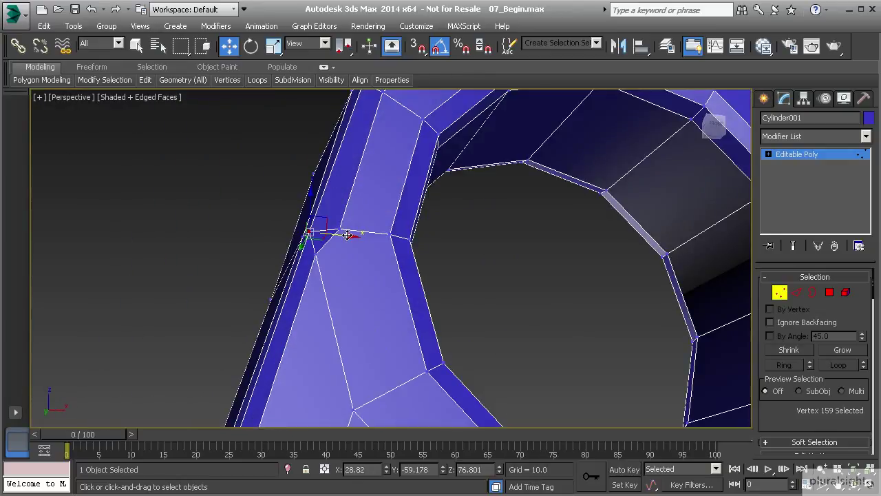
alt+middle_drag(351, 234, 317, 237)
click(315, 260)
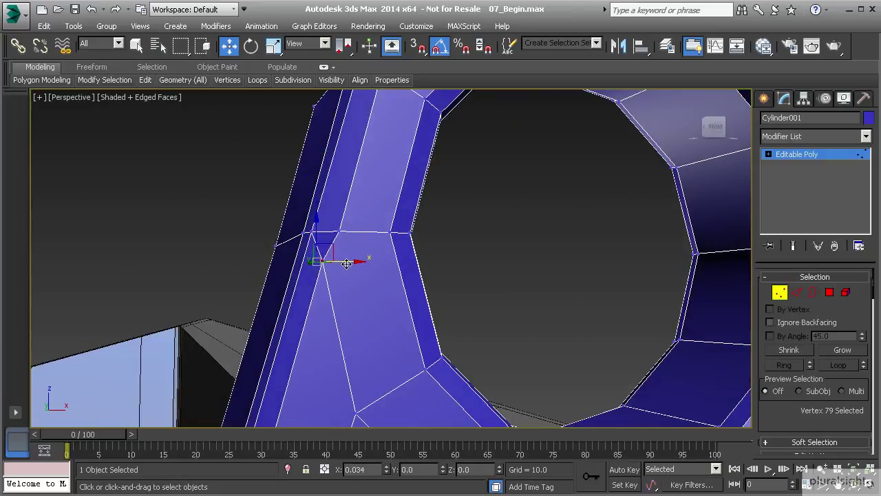
alt+middle_drag(340, 257, 361, 244)
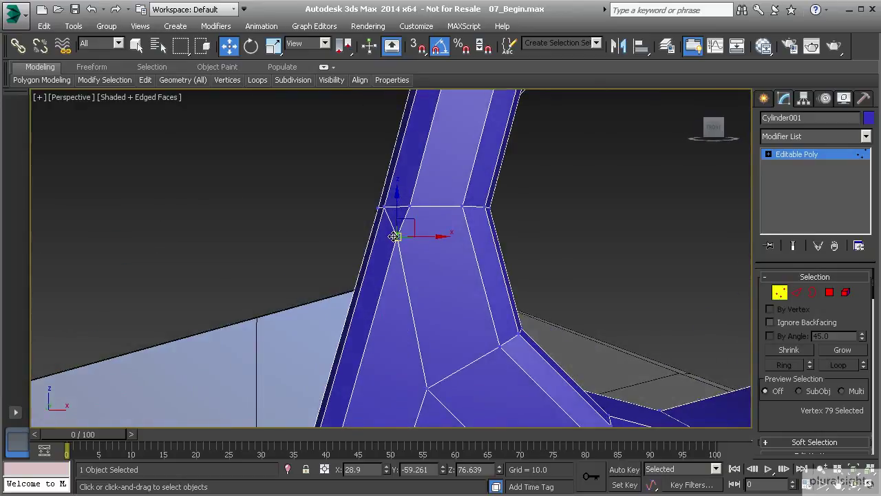
Step: Target-weld the triangle's lower vertex to the front-face vertex above it and nudge the welded vertex slightly along X
right_click(391, 234)
click(374, 328)
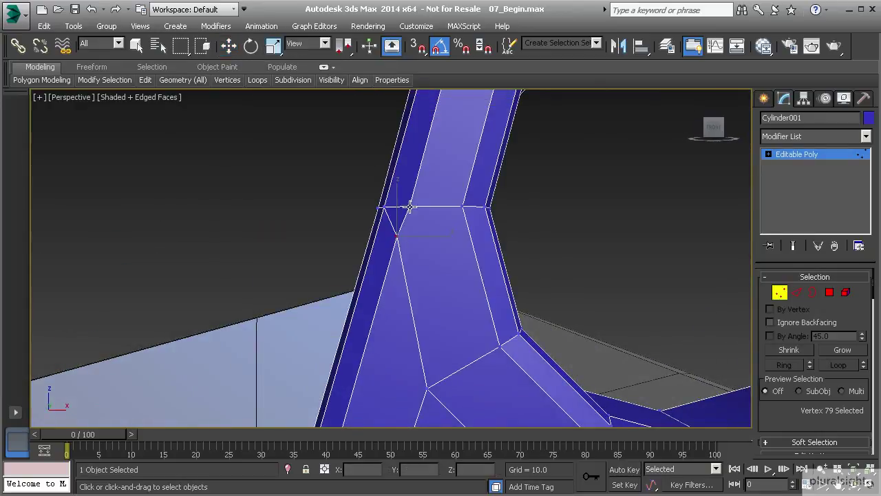
right_click(397, 234)
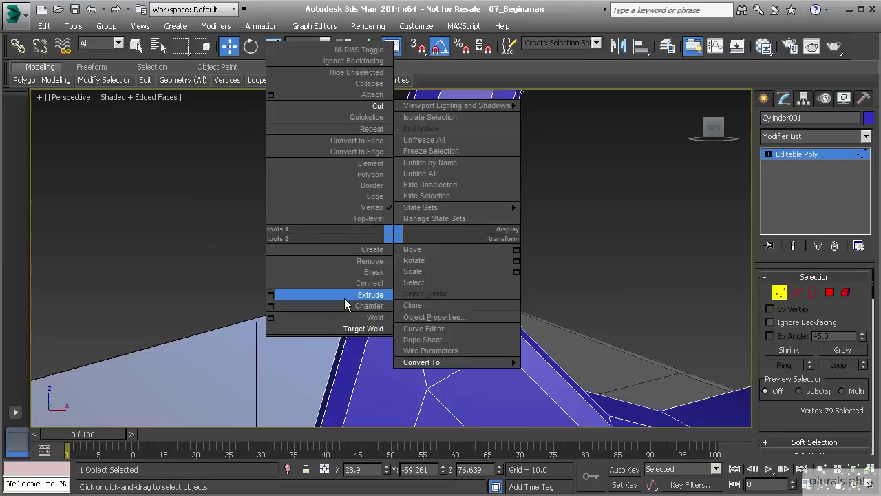
click(369, 328)
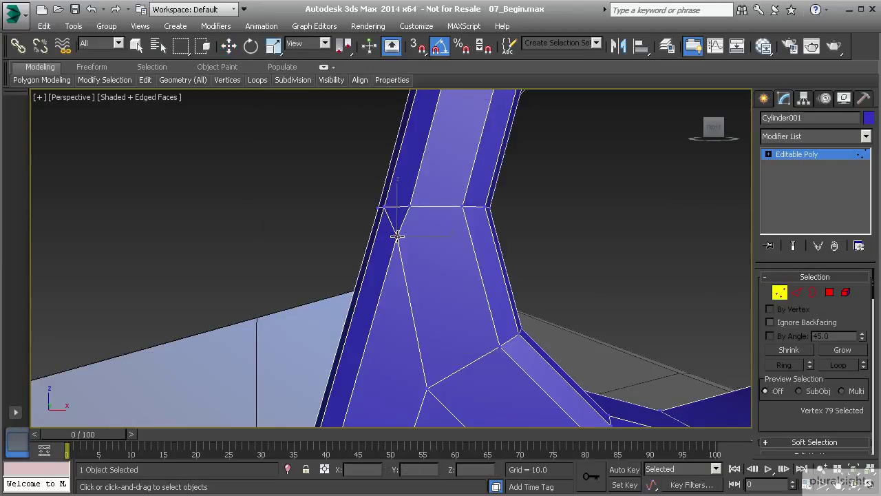
click(408, 207)
key(w)
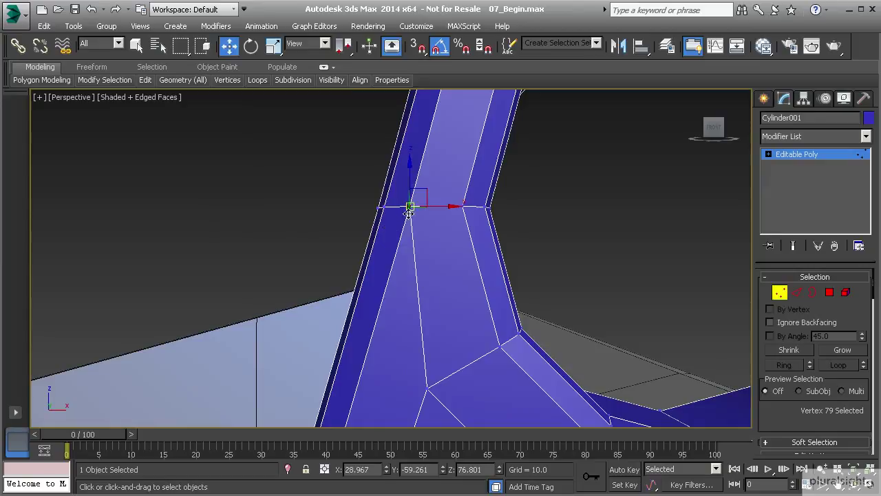
mouse_move(441, 206)
alt+middle_down()
mouse_move(451, 204)
mouse_move(399, 227)
mouse_move(456, 223)
mouse_move(472, 187)
mouse_move(438, 167)
mouse_move(444, 214)
alt+middle_up()
scroll(452, 222, down, 3)
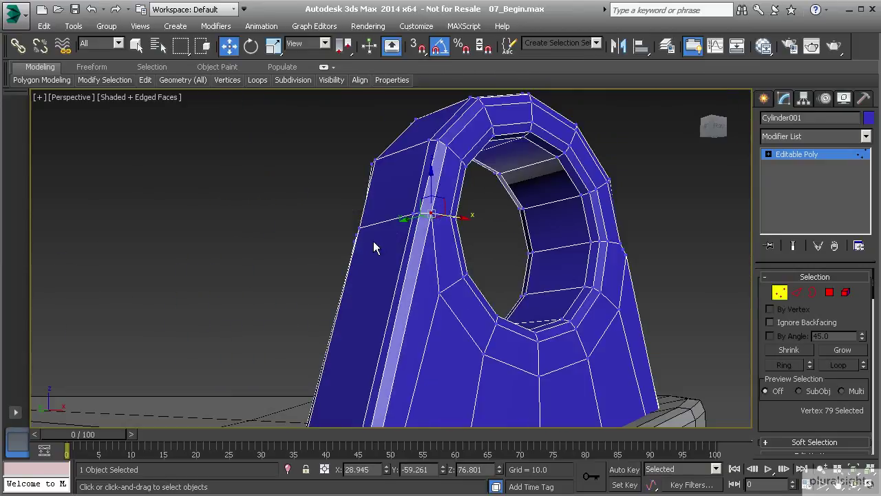
Step: Target-weld the two lower vertices of the triangle on the bracket's opposite face to the vertices directly above them
mouse_move(356, 246)
alt+middle_down()
mouse_move(439, 266)
mouse_move(368, 252)
alt+middle_up()
scroll(395, 225, up, 4)
right_click(365, 241)
click(340, 340)
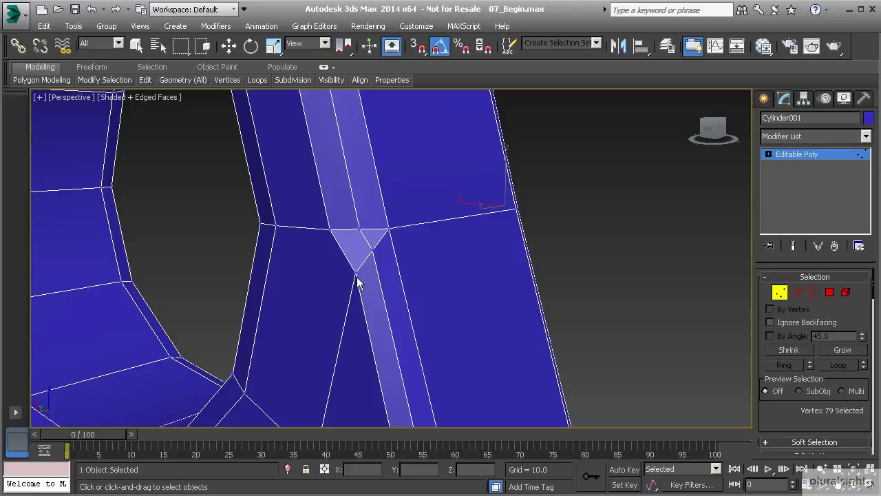
middle_drag(363, 248, 365, 242)
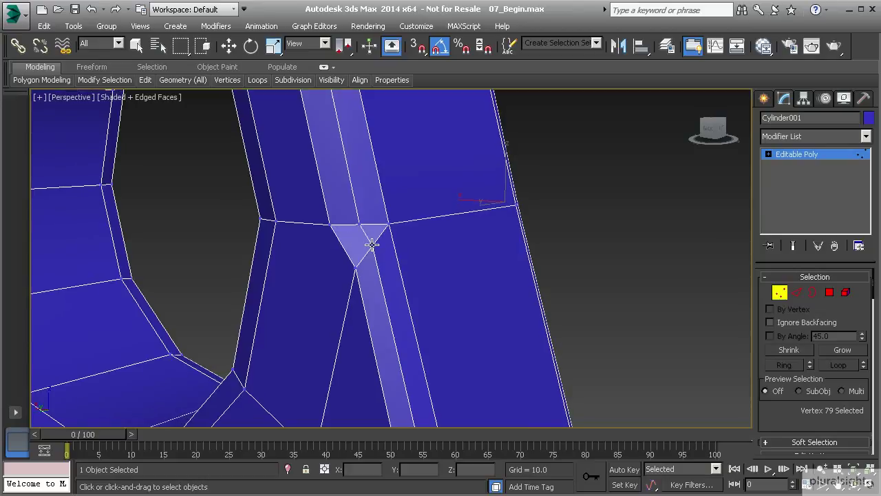
click(356, 269)
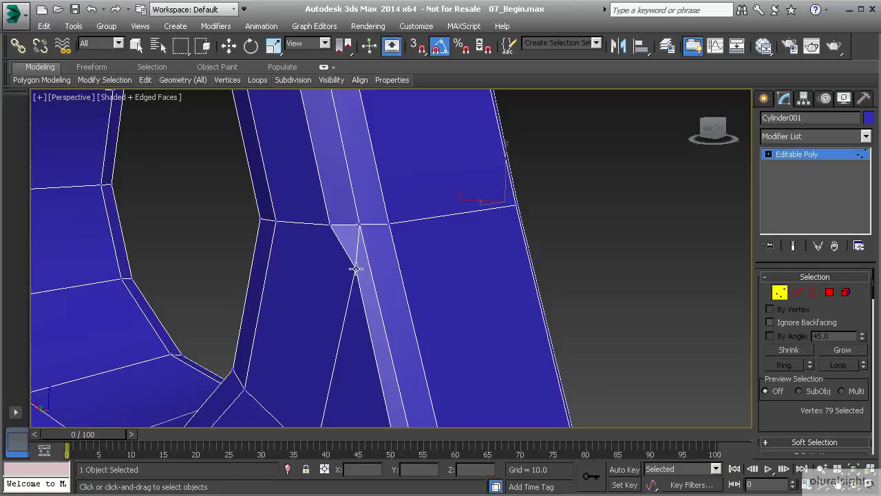
click(332, 226)
key(w)
Step: Move the chamfer vertices at the opposite face's welded corner slightly along X to even out the bevel
alt+middle_drag(345, 253, 444, 311)
click(471, 360)
alt+middle_drag(406, 329, 455, 313)
drag(329, 167, 336, 161)
alt+middle_drag(336, 162, 379, 169)
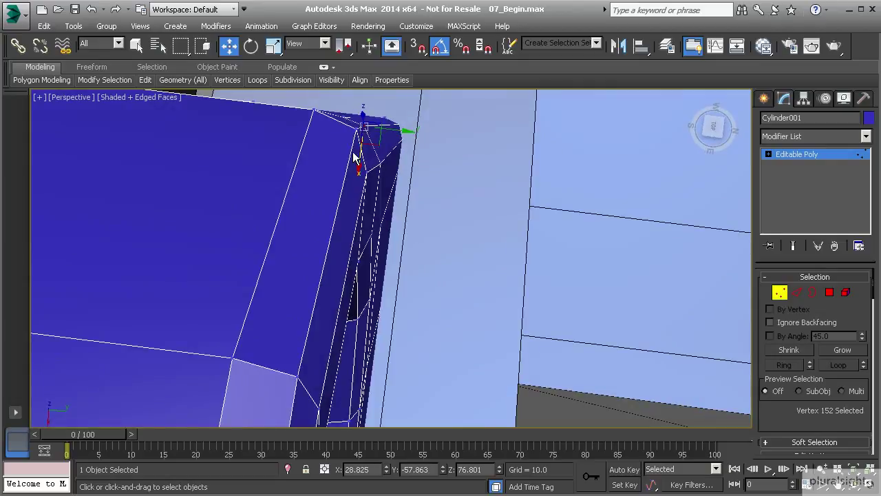
click(344, 119)
drag(339, 156, 339, 148)
alt+middle_drag(365, 157, 361, 229)
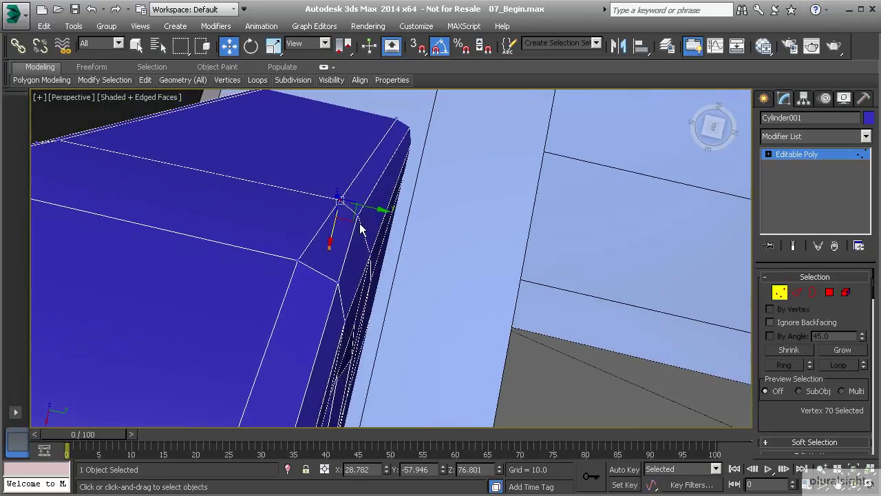
Step: Nudge the middle chamfer vertex at that corner slightly along Y and select its counterpart on the first welded corner
click(360, 218)
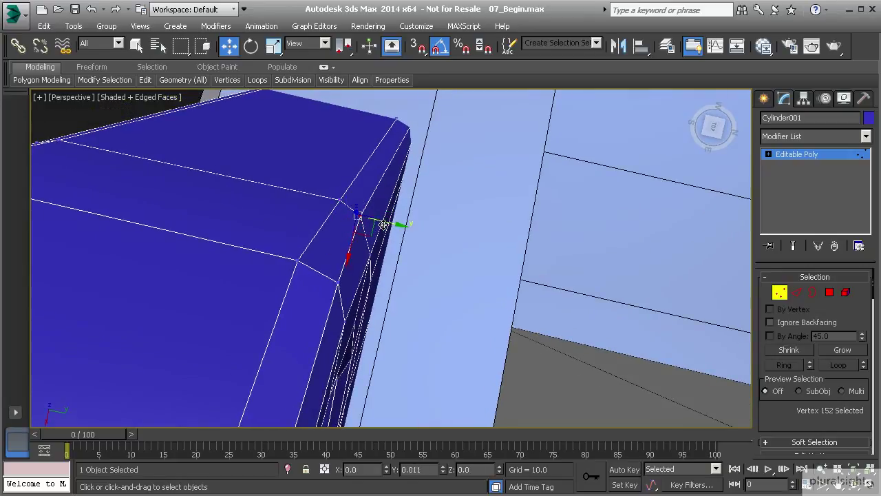
alt+middle_drag(346, 230, 455, 245)
click(483, 249)
alt+middle_drag(503, 252, 615, 193)
alt+middle_drag(500, 216, 548, 253)
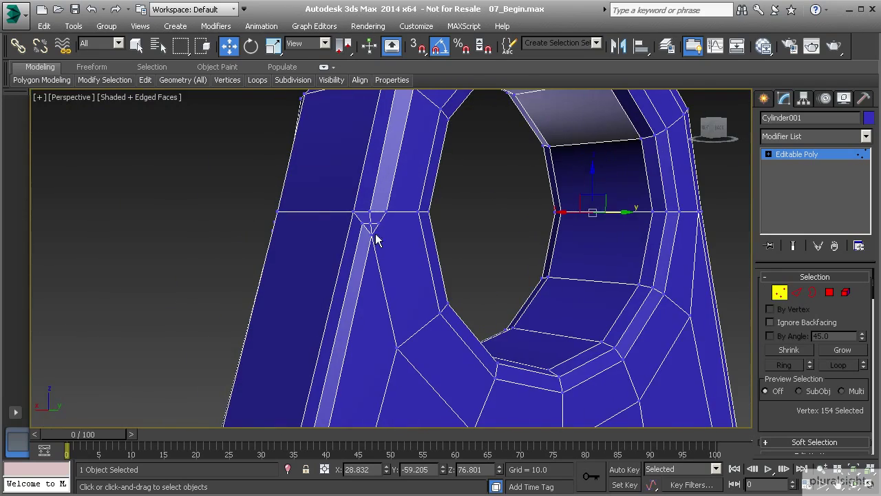
Step: Target-weld the corner triangle's centre vertex and its inner vertex nearest the hole to the edge vertices directly above them
scroll(367, 227, up, 5)
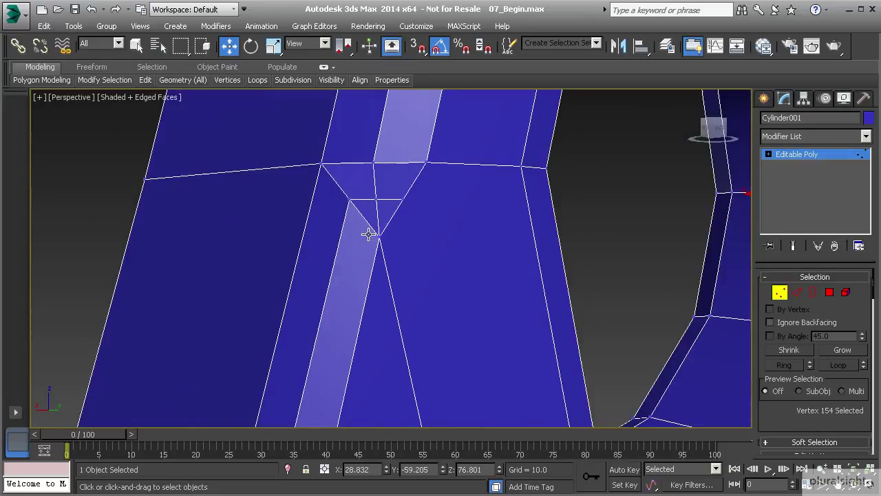
scroll(365, 228, down, 6)
scroll(366, 231, up, 1)
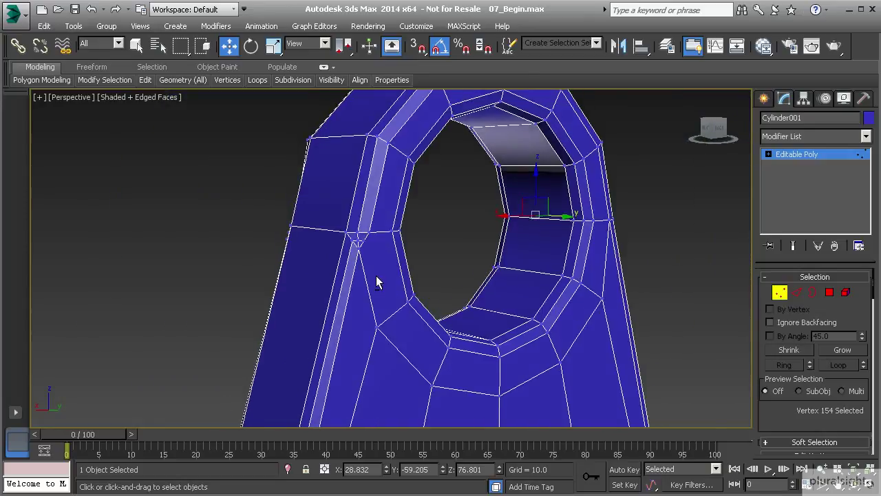
scroll(364, 238, up, 5)
right_click(359, 240)
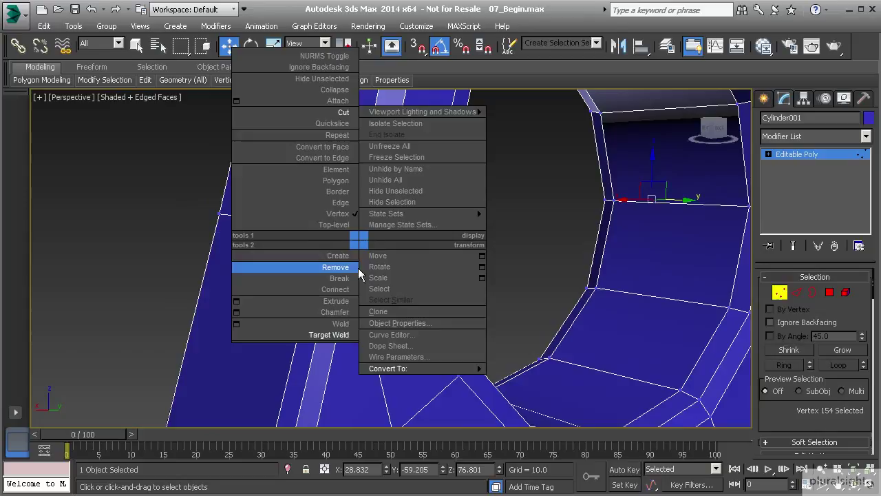
click(337, 325)
click(376, 225)
click(352, 225)
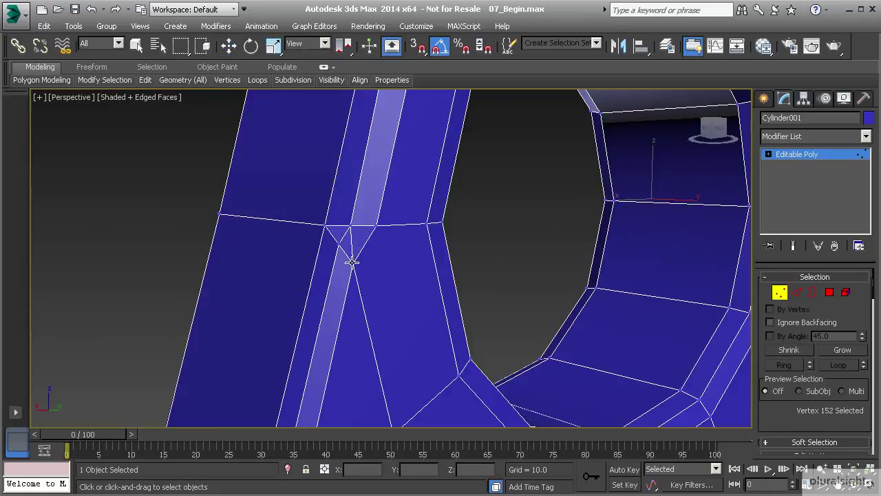
click(352, 265)
click(351, 226)
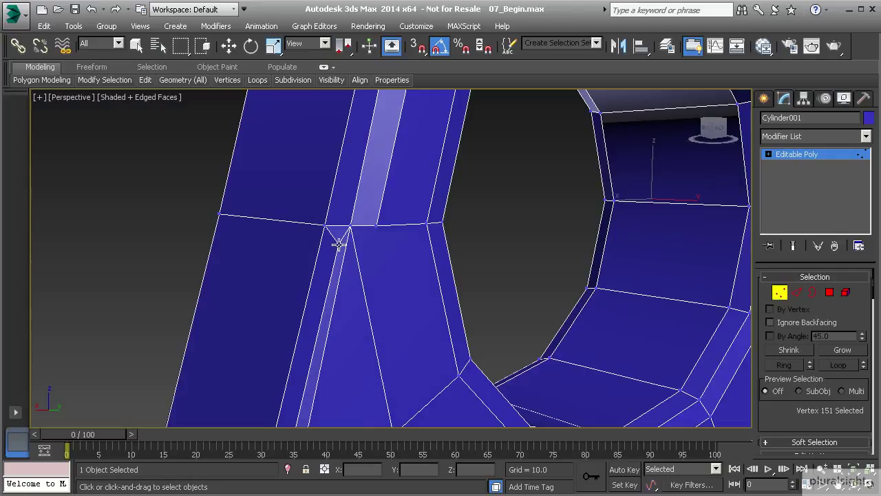
click(324, 226)
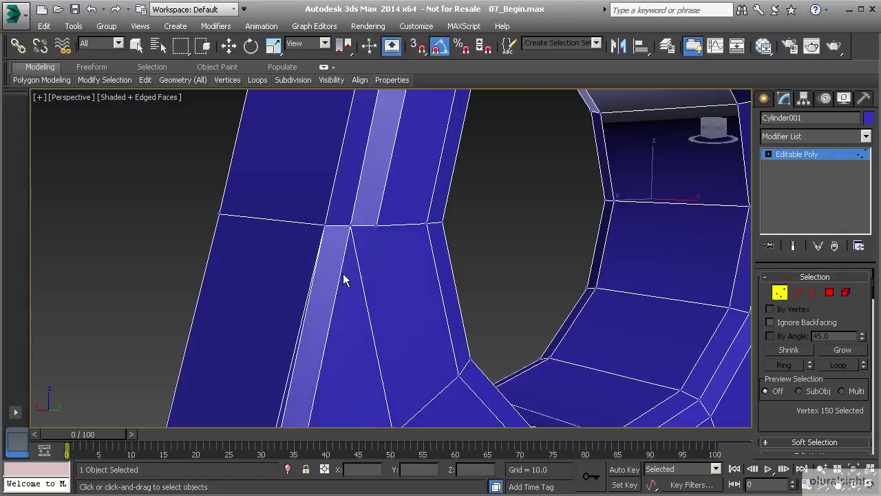
key(ctrl+z)
key(ctrl+z)
key(ctrl+z)
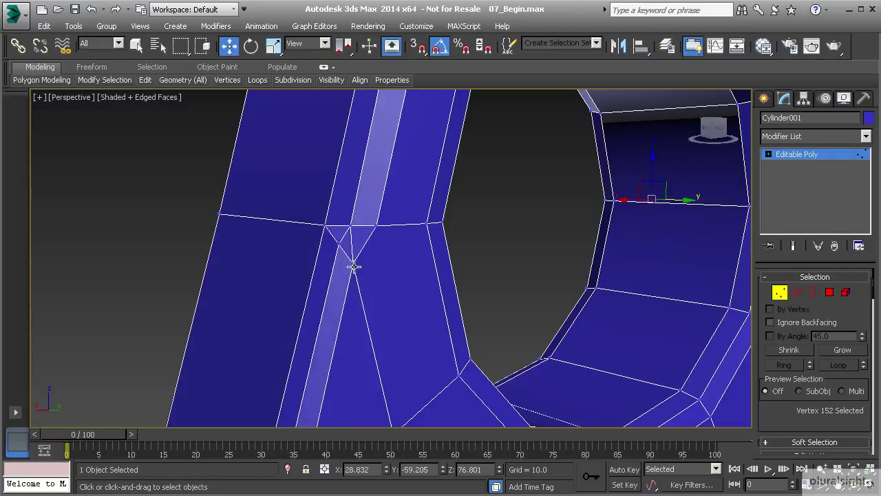
Step: Target-weld the triangle's lower tip to the edge vertex nearest the hole and the remaining inner vertex to the middle edge vertex
right_click(346, 365)
click(321, 408)
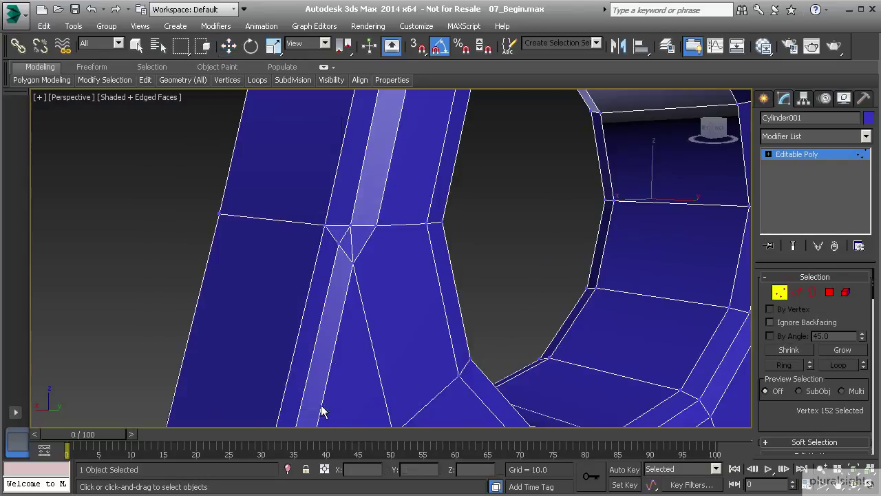
click(352, 262)
click(376, 225)
click(337, 243)
click(351, 226)
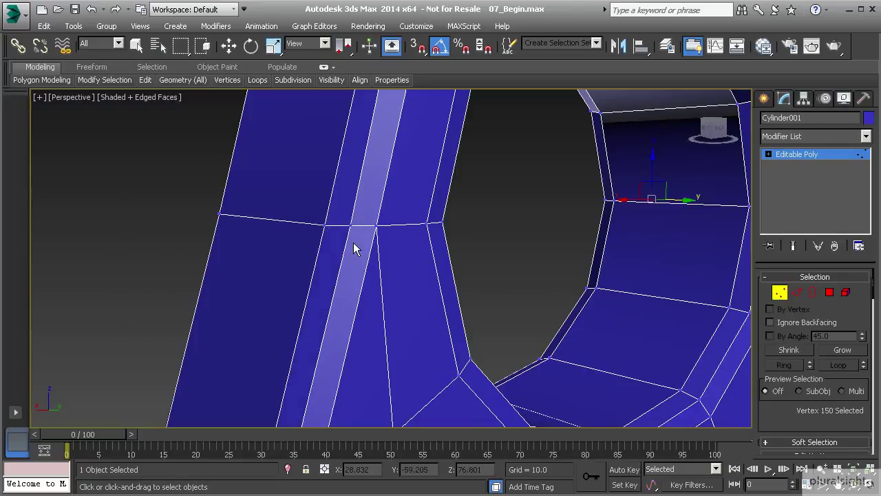
Step: Nudge the middle chamfer vertex at the welded corner slightly along X and Y to even out the bevel
key(w)
scroll(356, 258, down, 5)
alt+middle_drag(355, 257, 370, 316)
scroll(358, 271, up, 5)
click(341, 309)
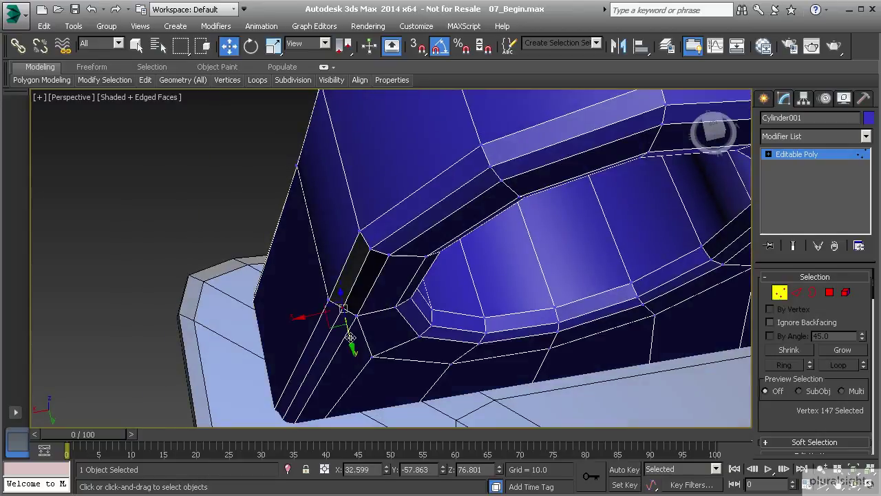
drag(311, 321, 306, 321)
Step: Target-weld the centre vertex and front inner vertex of the remaining corner triangle to the edge vertices above them
alt+middle_drag(360, 289, 256, 301)
alt+middle_drag(318, 308, 497, 254)
alt+middle_drag(337, 270, 434, 256)
scroll(375, 249, up, 3)
middle_drag(375, 250, 373, 301)
middle_drag(374, 300, 343, 283)
scroll(422, 278, up, 5)
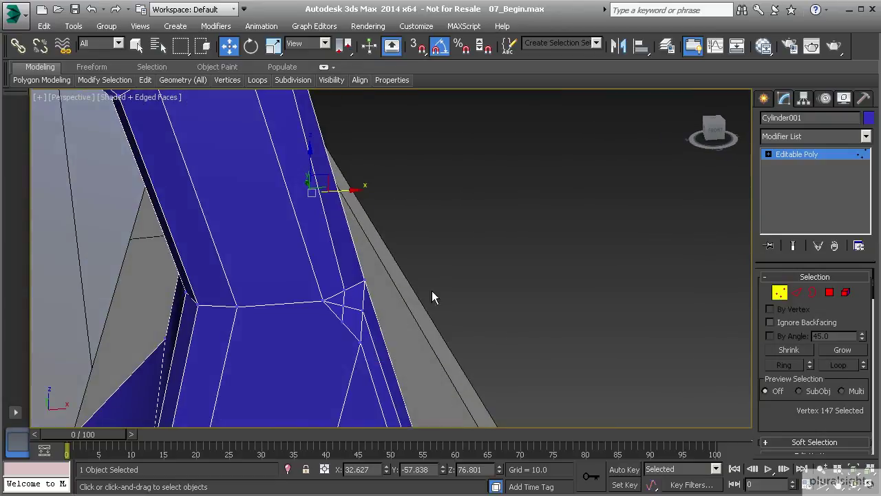
right_click(342, 318)
click(327, 412)
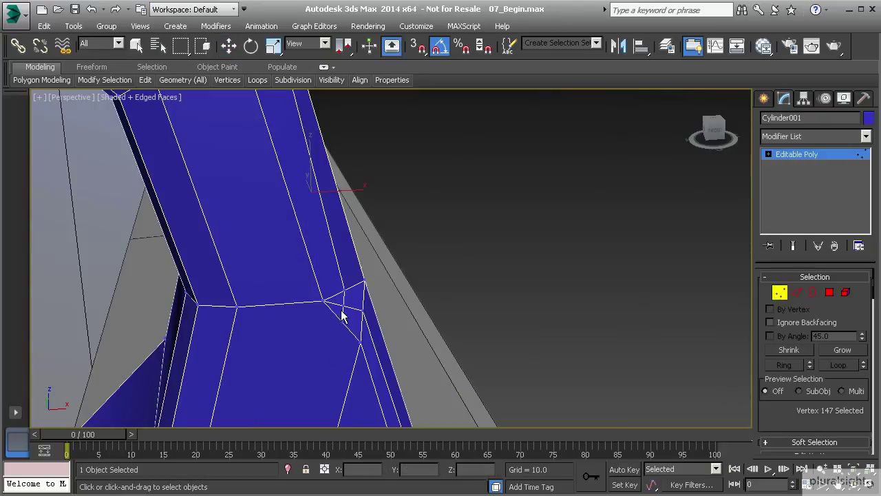
drag(343, 289, 347, 324)
click(324, 300)
Step: Target-weld that triangle's last inner vertex to the middle edge vertex and its lower tip to the front-face edge vertex
alt+middle_drag(333, 309, 328, 311)
click(286, 281)
click(267, 260)
click(277, 312)
click(239, 266)
Step: Select the middle and front-face chamfer vertices at this corner and move them slightly along X and Y to even out the bevel
key(w)
click(269, 259)
alt+middle_drag(269, 258, 257, 311)
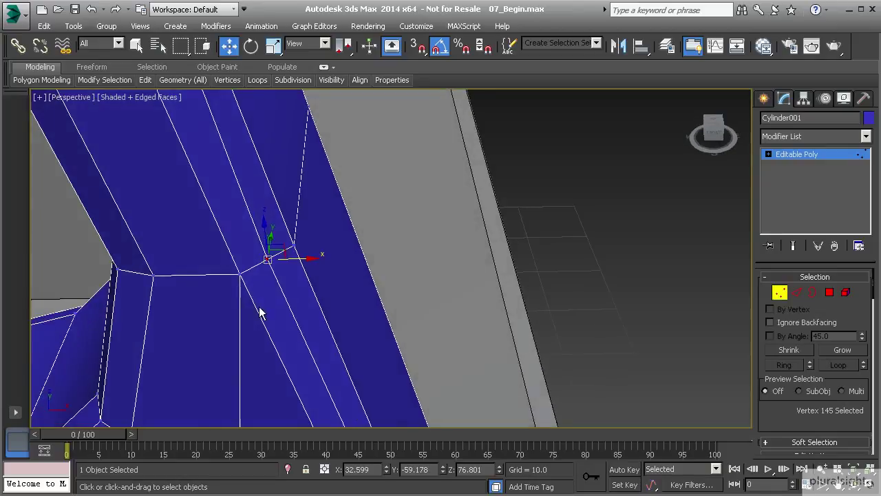
ctrl+click(241, 274)
alt+middle_drag(241, 275, 288, 249)
drag(260, 233, 261, 223)
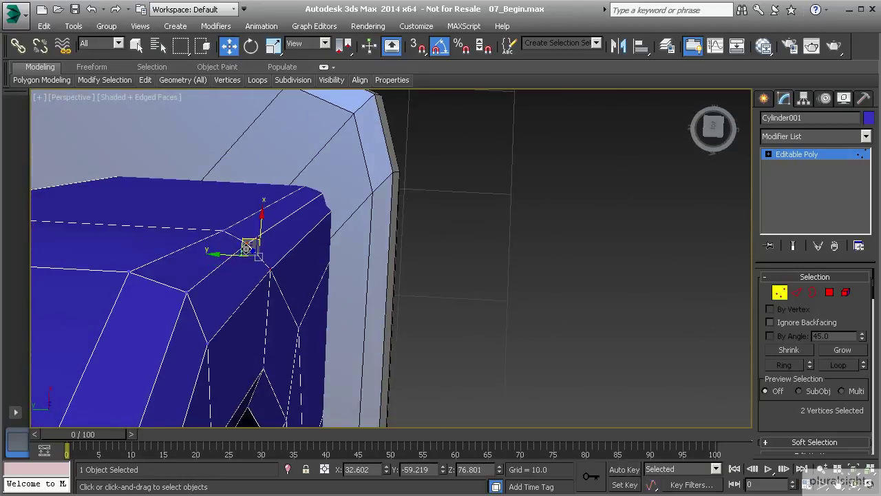
drag(227, 257, 231, 254)
Step: Examine the bracket's welded corners and chamfered edges from several sides
alt+middle_drag(231, 254, 278, 257)
scroll(185, 223, down, 3)
middle_drag(214, 248, 199, 231)
alt+middle_drag(348, 227, 289, 222)
alt+middle_drag(441, 230, 269, 214)
mouse_move(445, 234)
alt+middle_down()
mouse_move(327, 230)
mouse_move(370, 220)
mouse_move(455, 238)
alt+middle_up()
scroll(454, 238, up, 2)
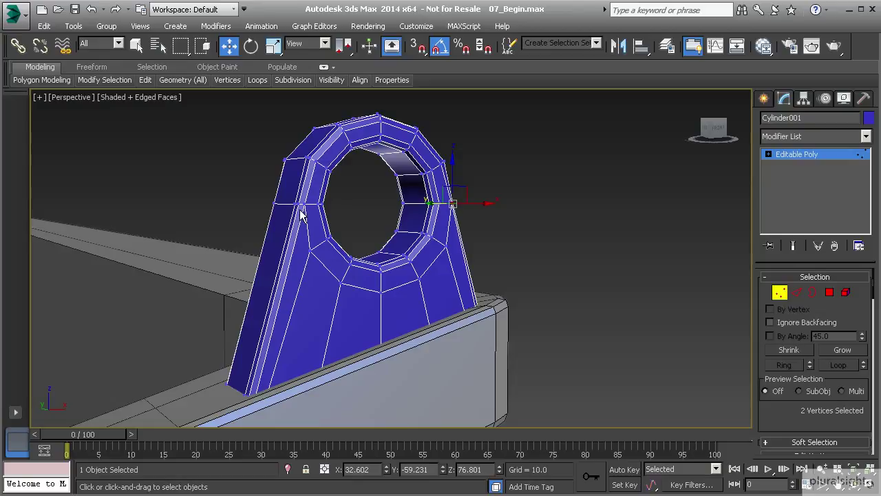
alt+middle_drag(315, 178, 533, 267)
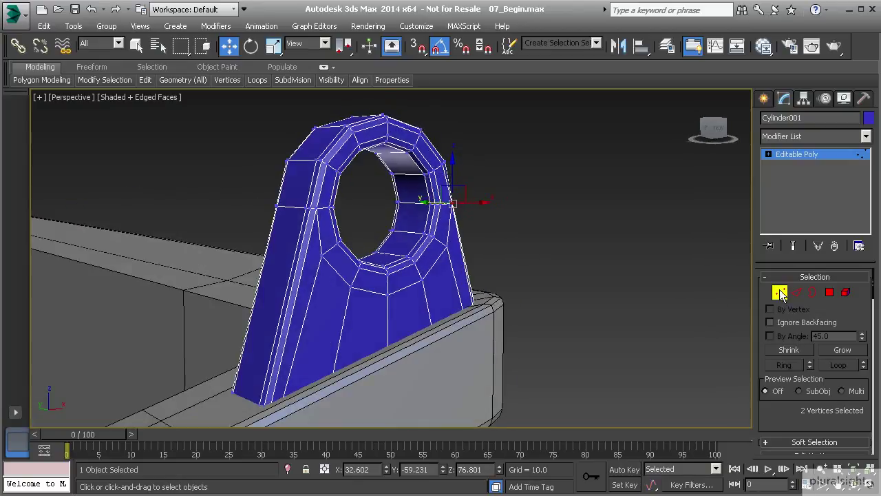
Step: Leave vertex editing and clone the whole bracket along Y to the opposite corner of the dumpster's rim as one instance
click(780, 294)
click(521, 233)
scroll(506, 255, down, 6)
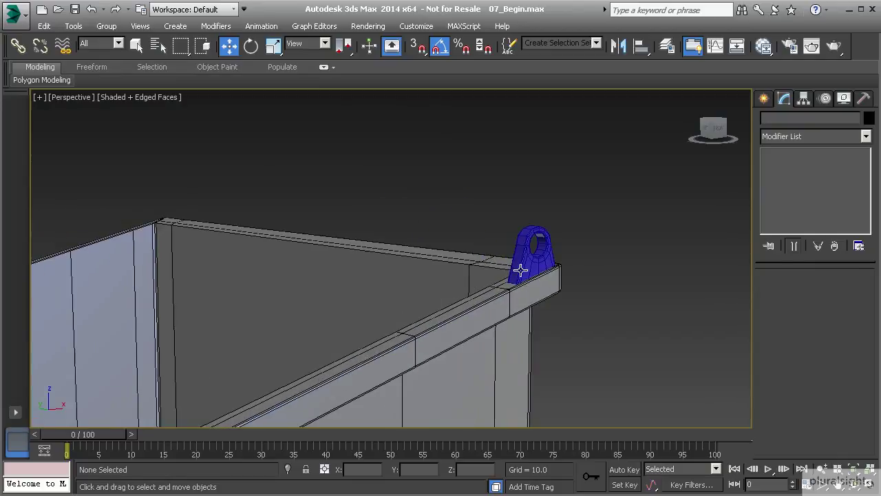
click(522, 265)
middle_drag(358, 222, 391, 229)
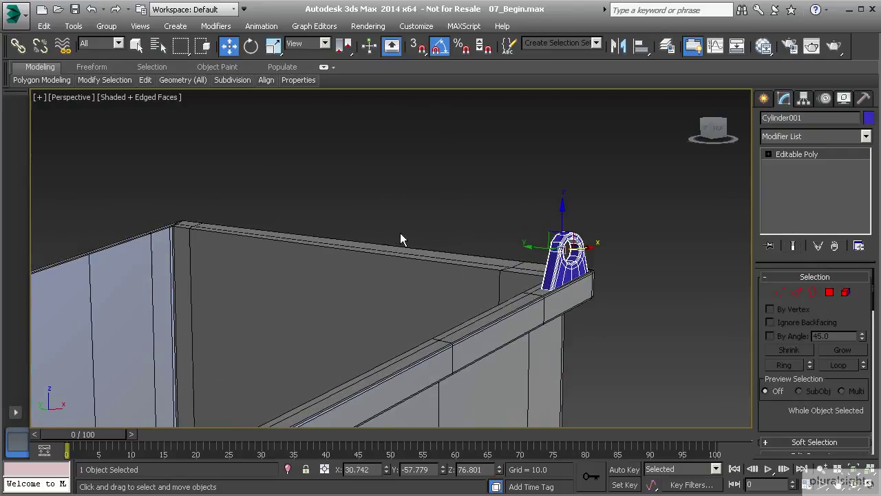
alt+middle_drag(469, 250, 591, 277)
shift+drag(595, 267, 217, 238)
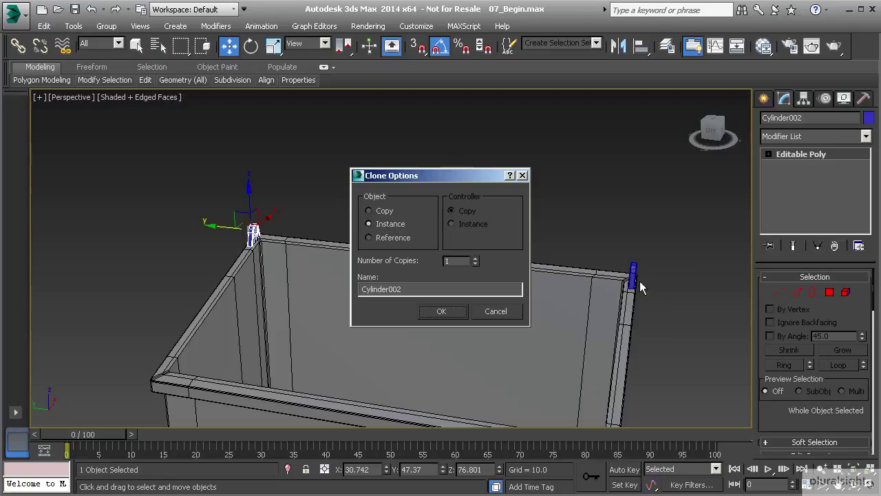
click(445, 311)
Step: In the Top view, move the cloned bracket slightly along Y to line it up with the rim at its corner
alt+middle_drag(434, 289, 414, 266)
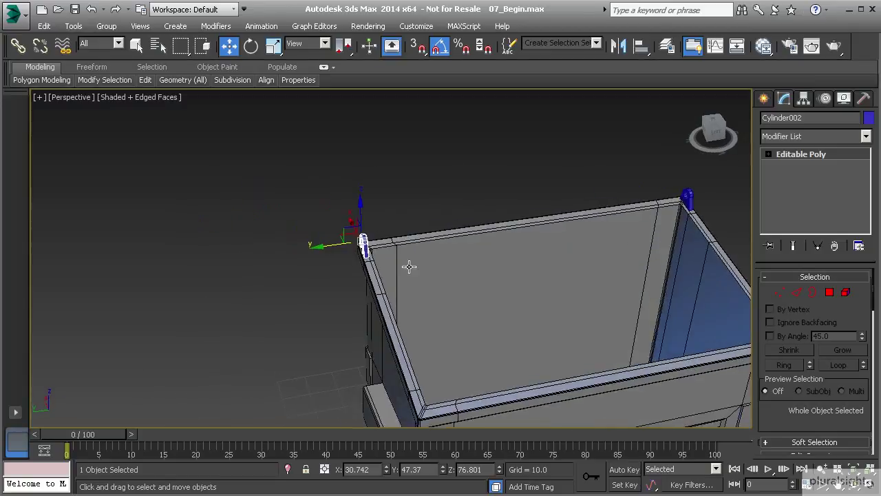
scroll(397, 266, up, 4)
alt+middle_drag(337, 234, 365, 296)
key(t)
middle_drag(408, 226, 391, 385)
scroll(388, 262, down, 5)
middle_drag(386, 248, 373, 414)
middle_drag(350, 222, 339, 424)
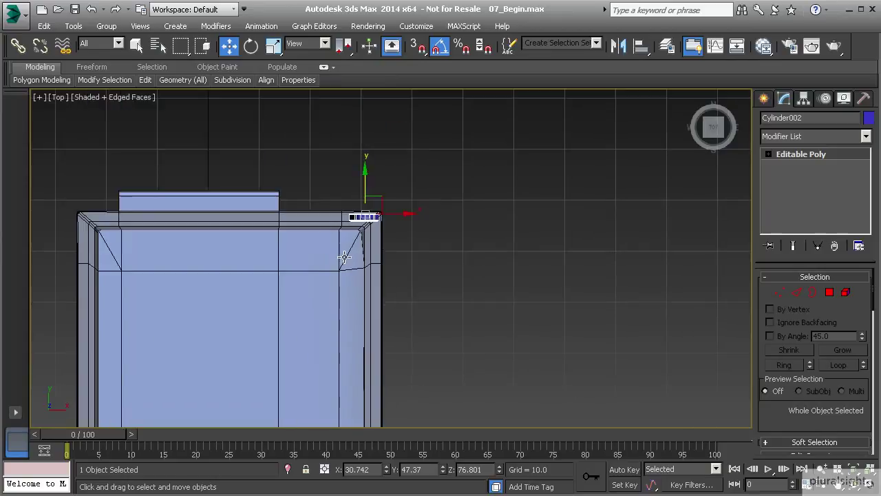
scroll(356, 252, up, 3)
middle_drag(396, 176, 373, 273)
scroll(366, 269, up, 2)
drag(343, 197, 344, 183)
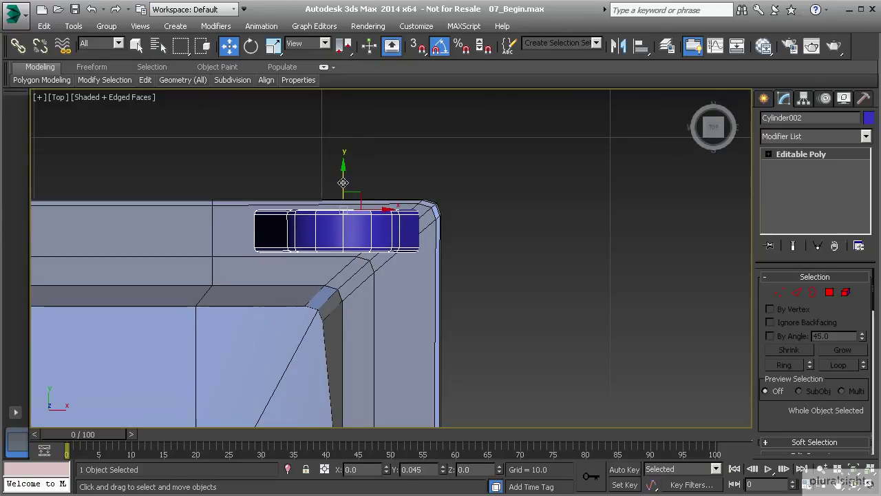
Step: Deselect the cloned bracket and check both brackets on the dumpster's rim in the Perspective view
click(372, 179)
scroll(391, 201, down, 3)
key(p)
alt+middle_drag(390, 260, 327, 298)
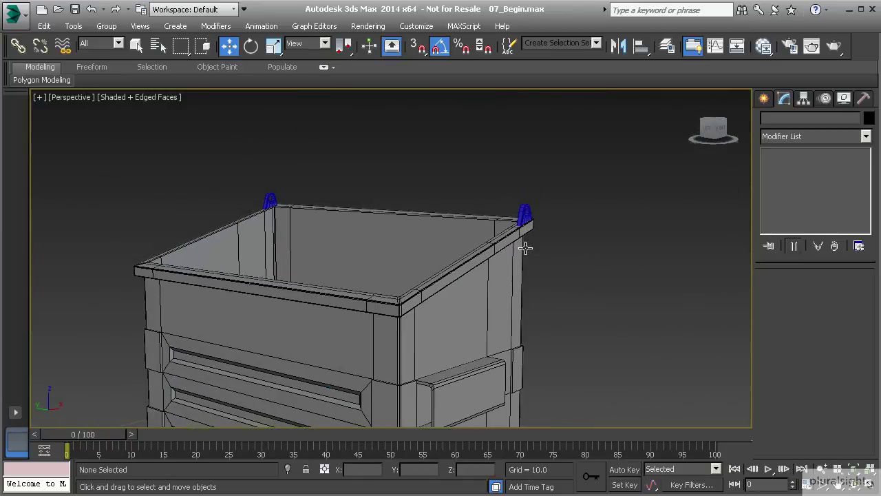